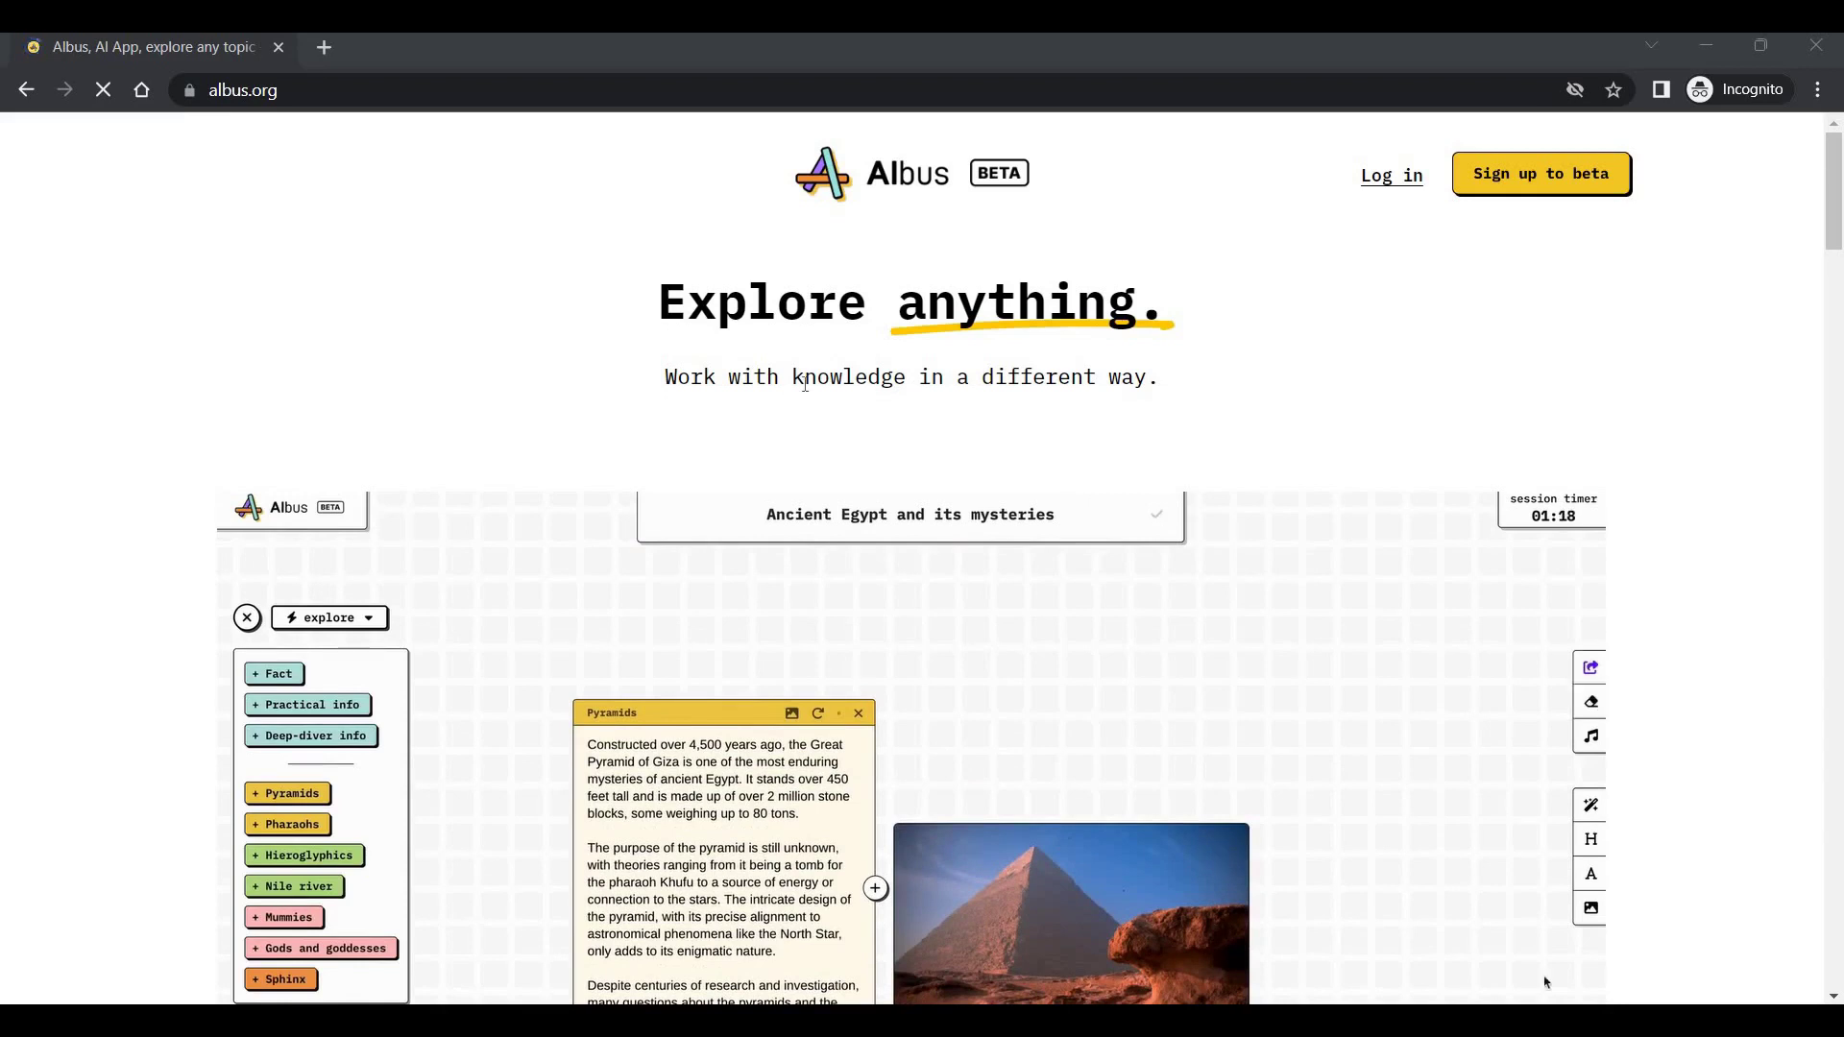
scroll(797, 391, "down", 1)
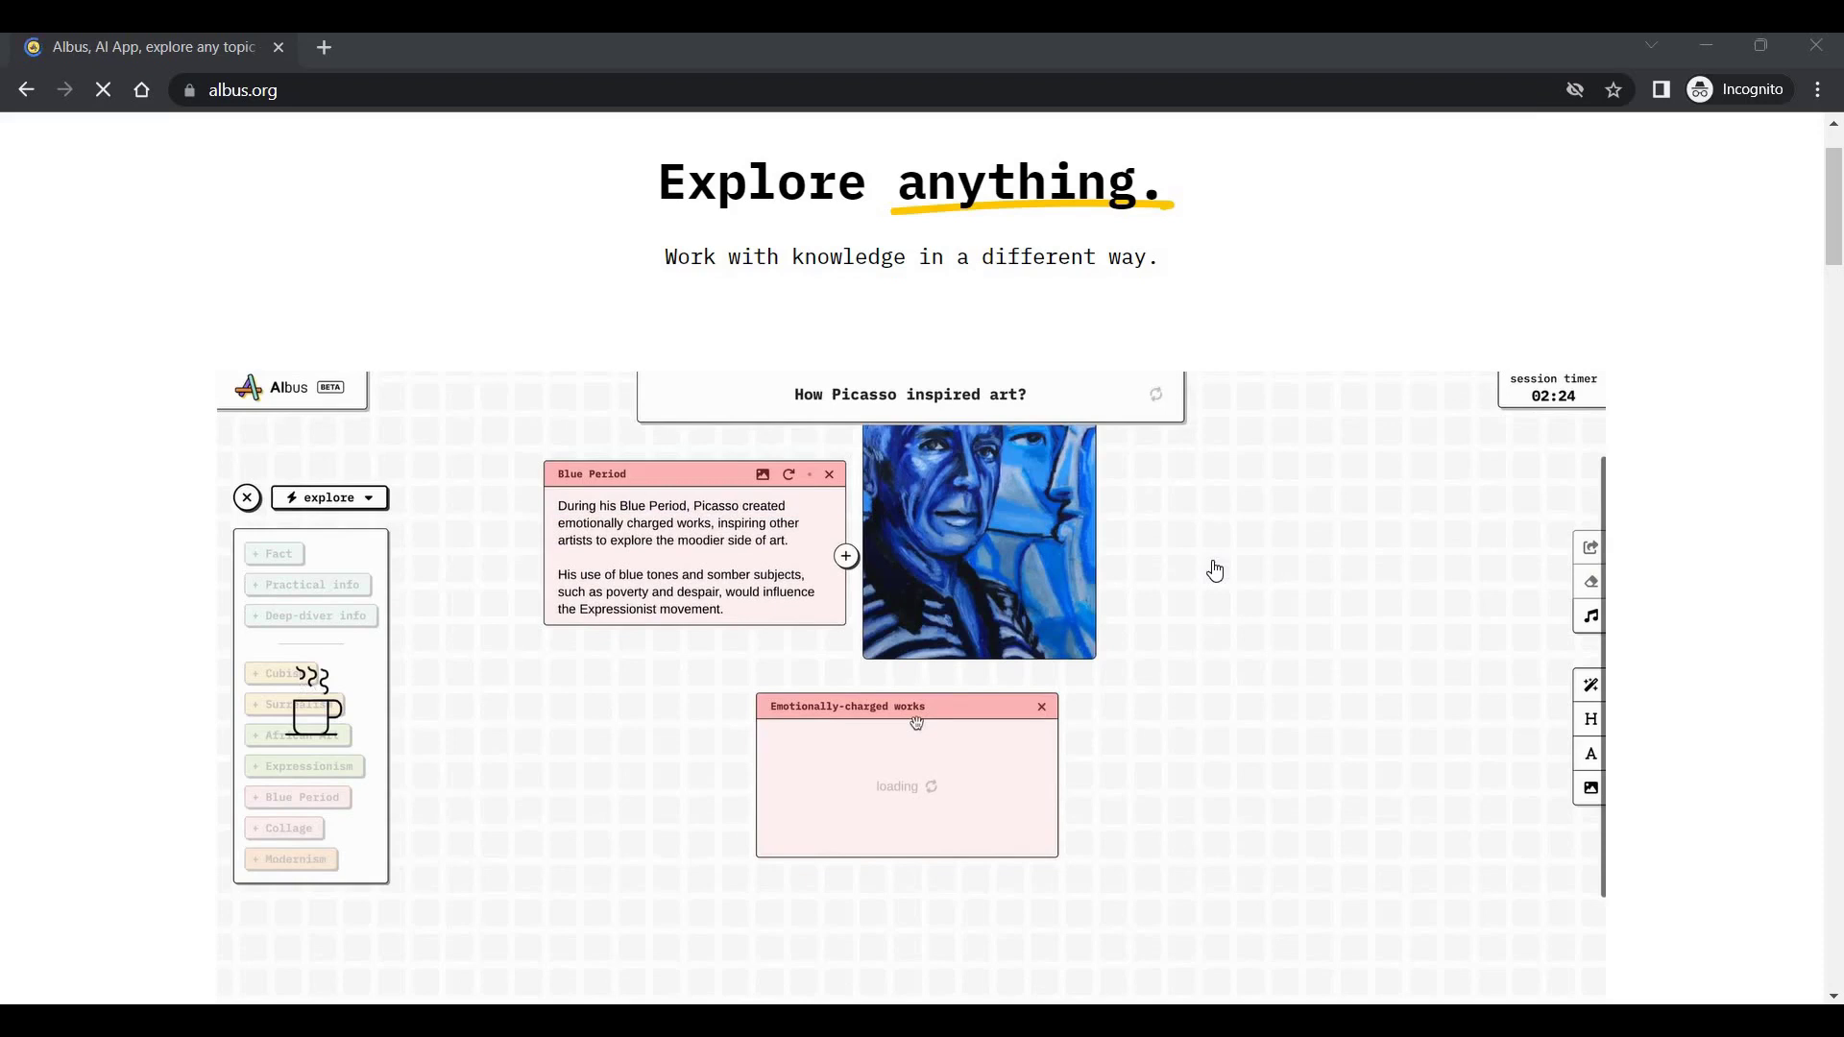
scroll(1214, 571, "down", 9)
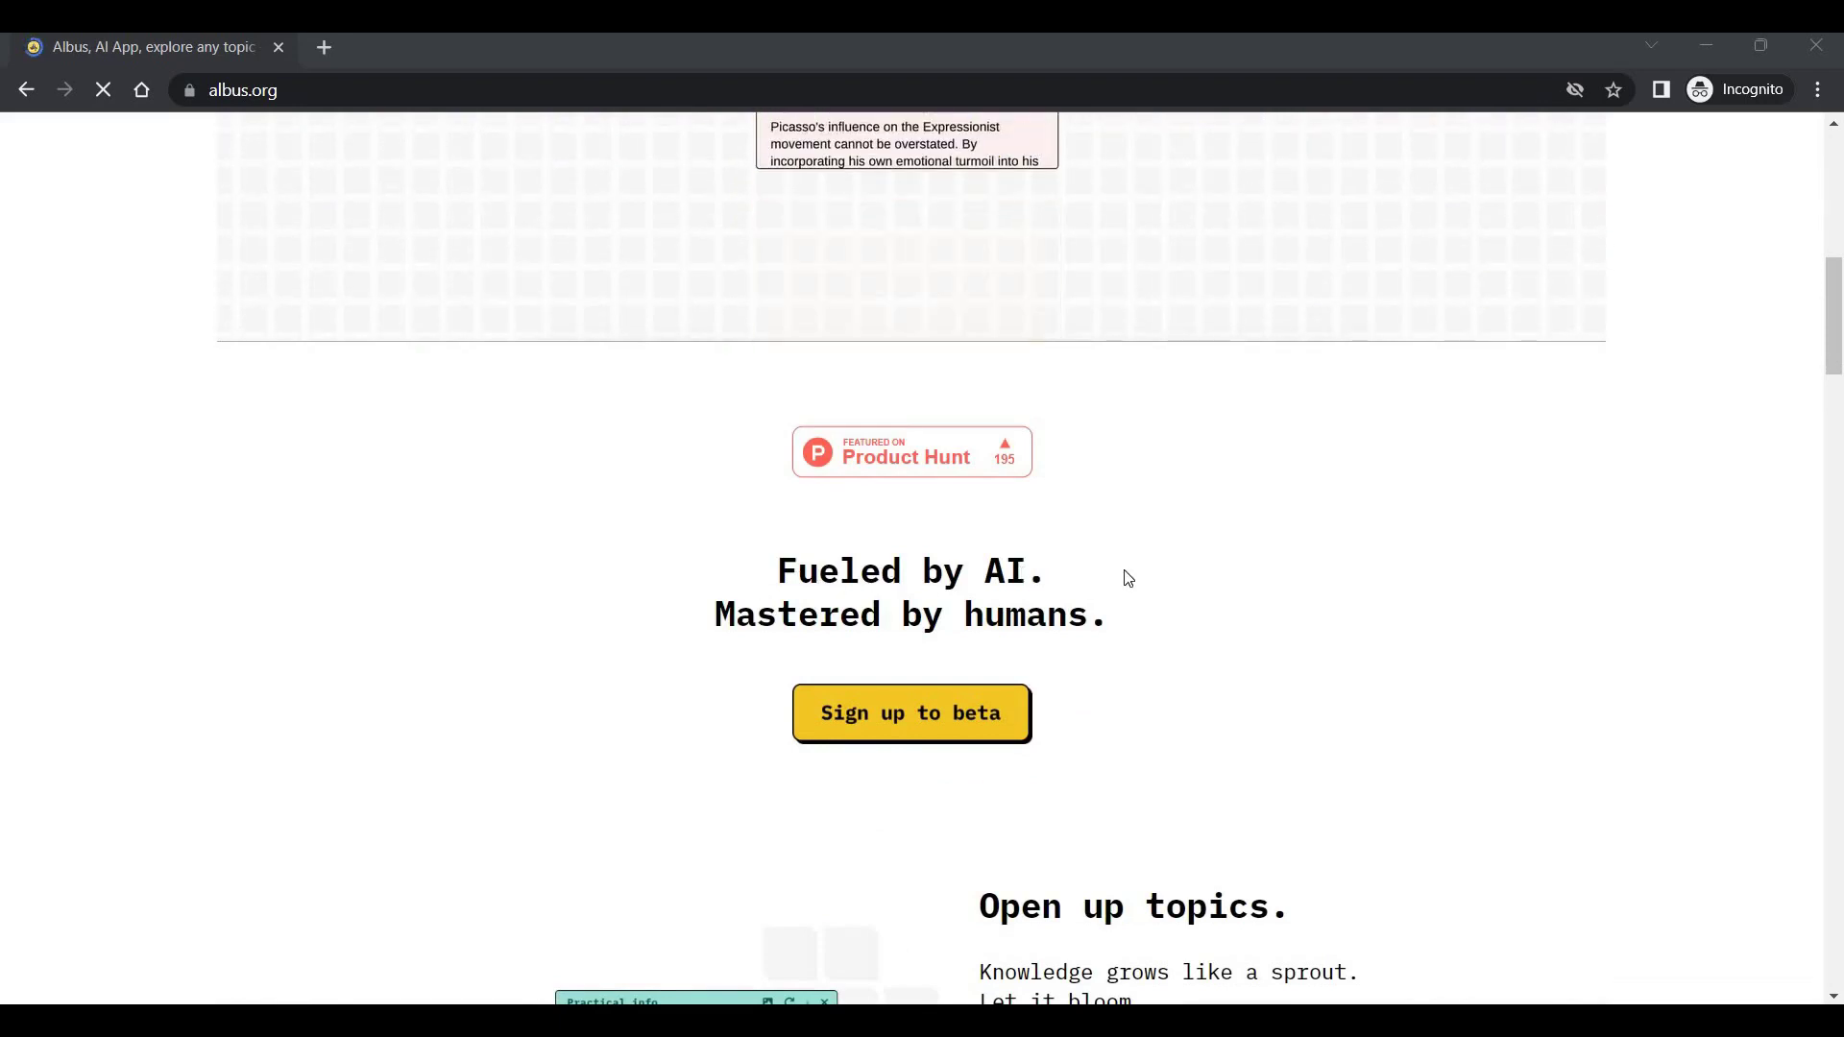
scroll(1128, 577, "up", 10)
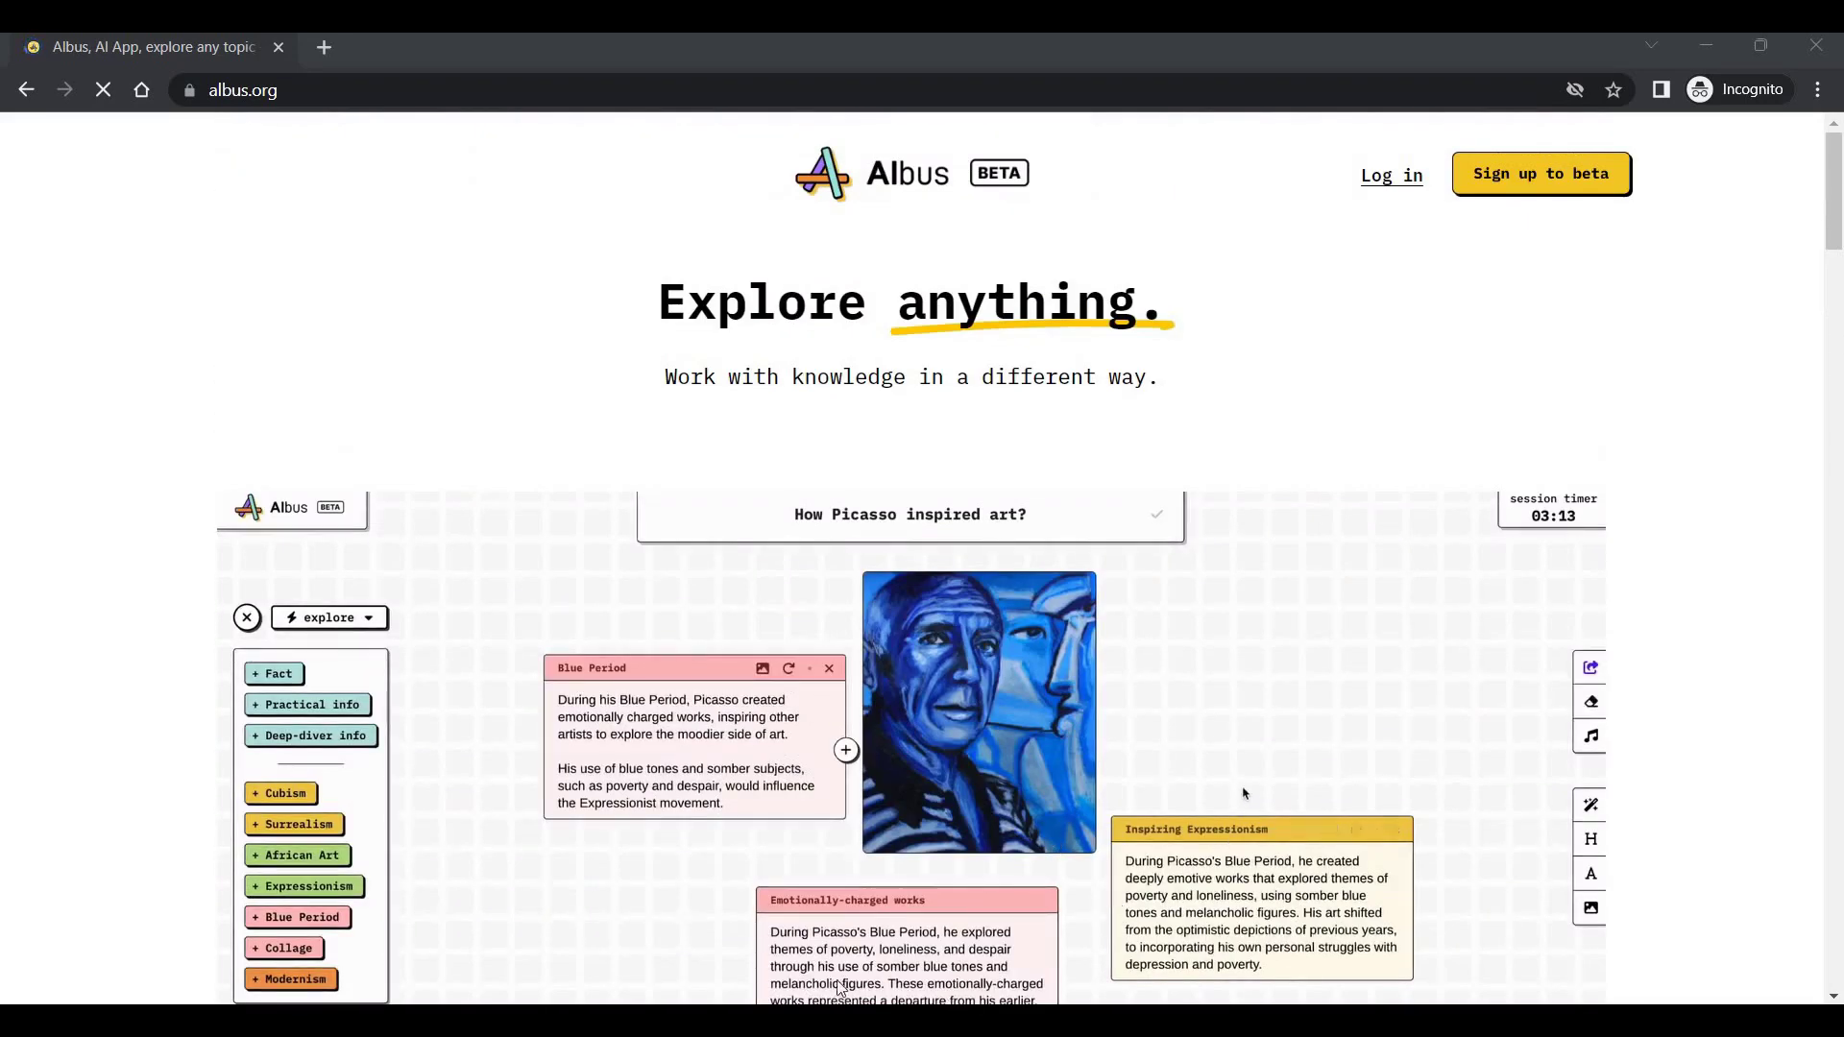
Switch to the signed-in Albus beta window and create a new board with the topic "Toothpaste flip top caps"
key("alt+Tab")
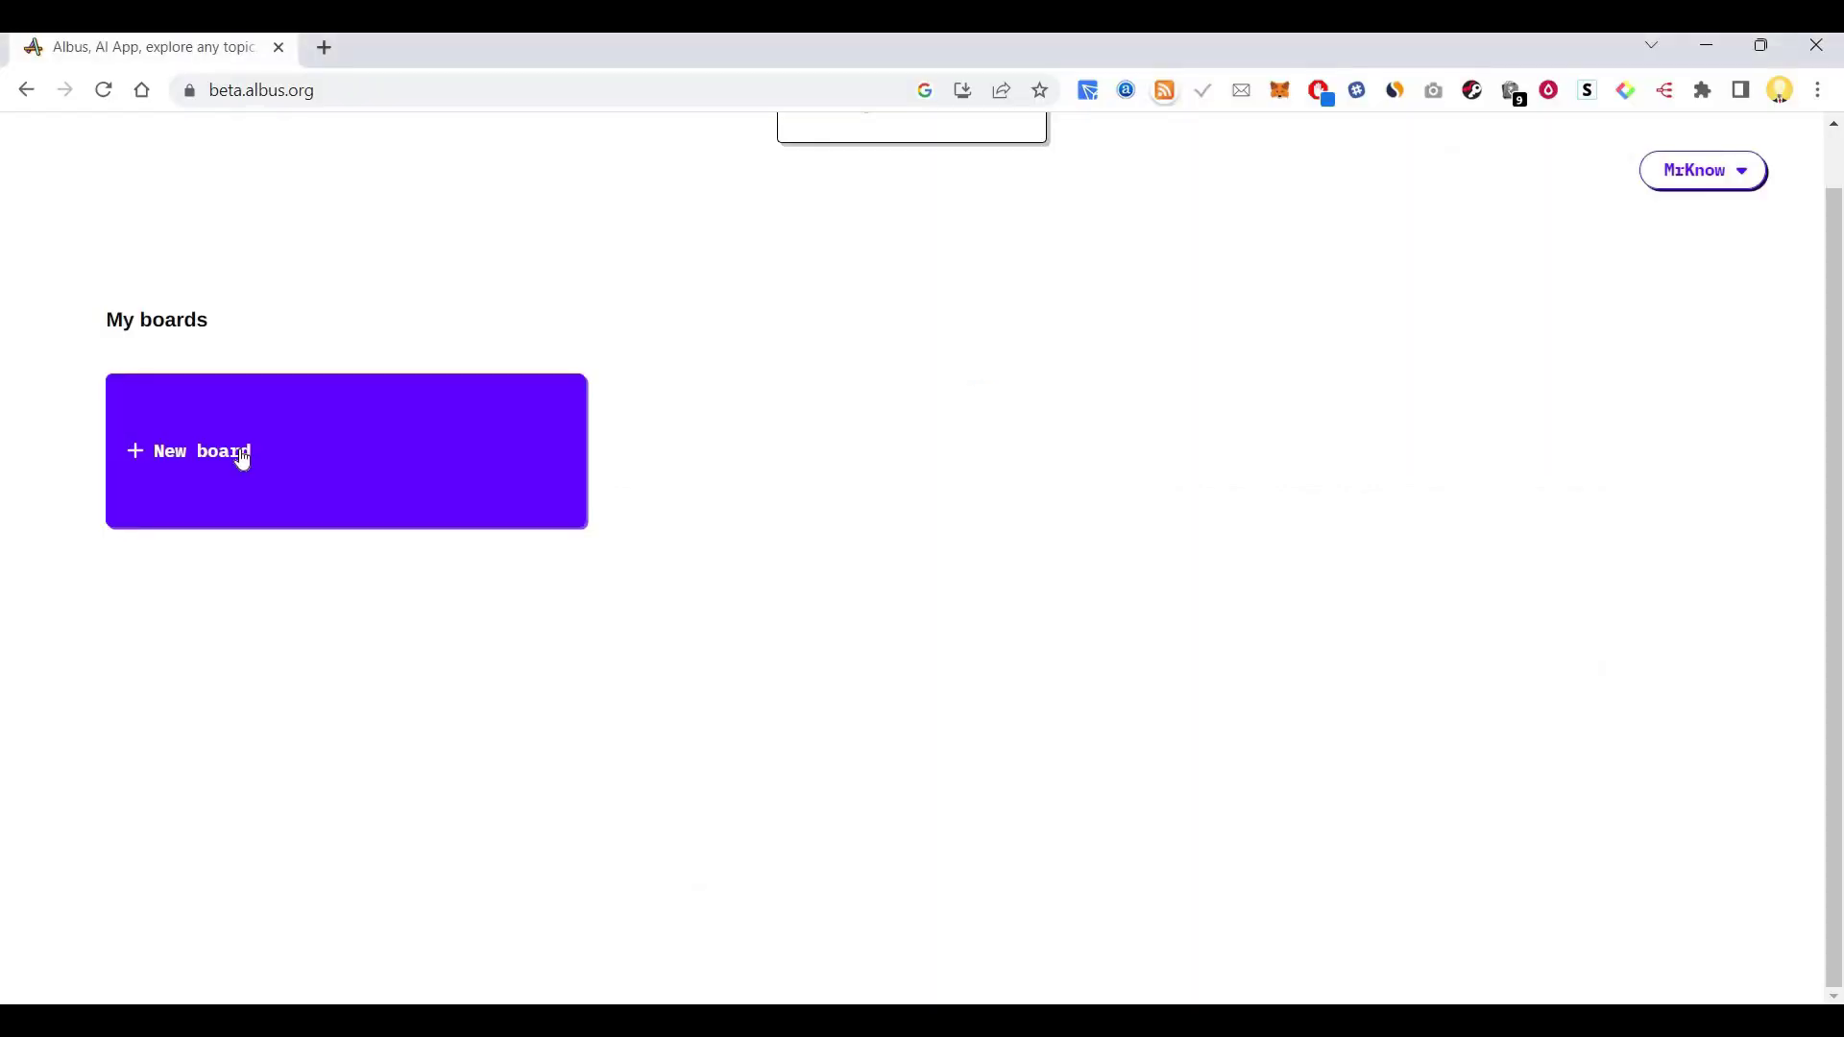
left_click(240, 451)
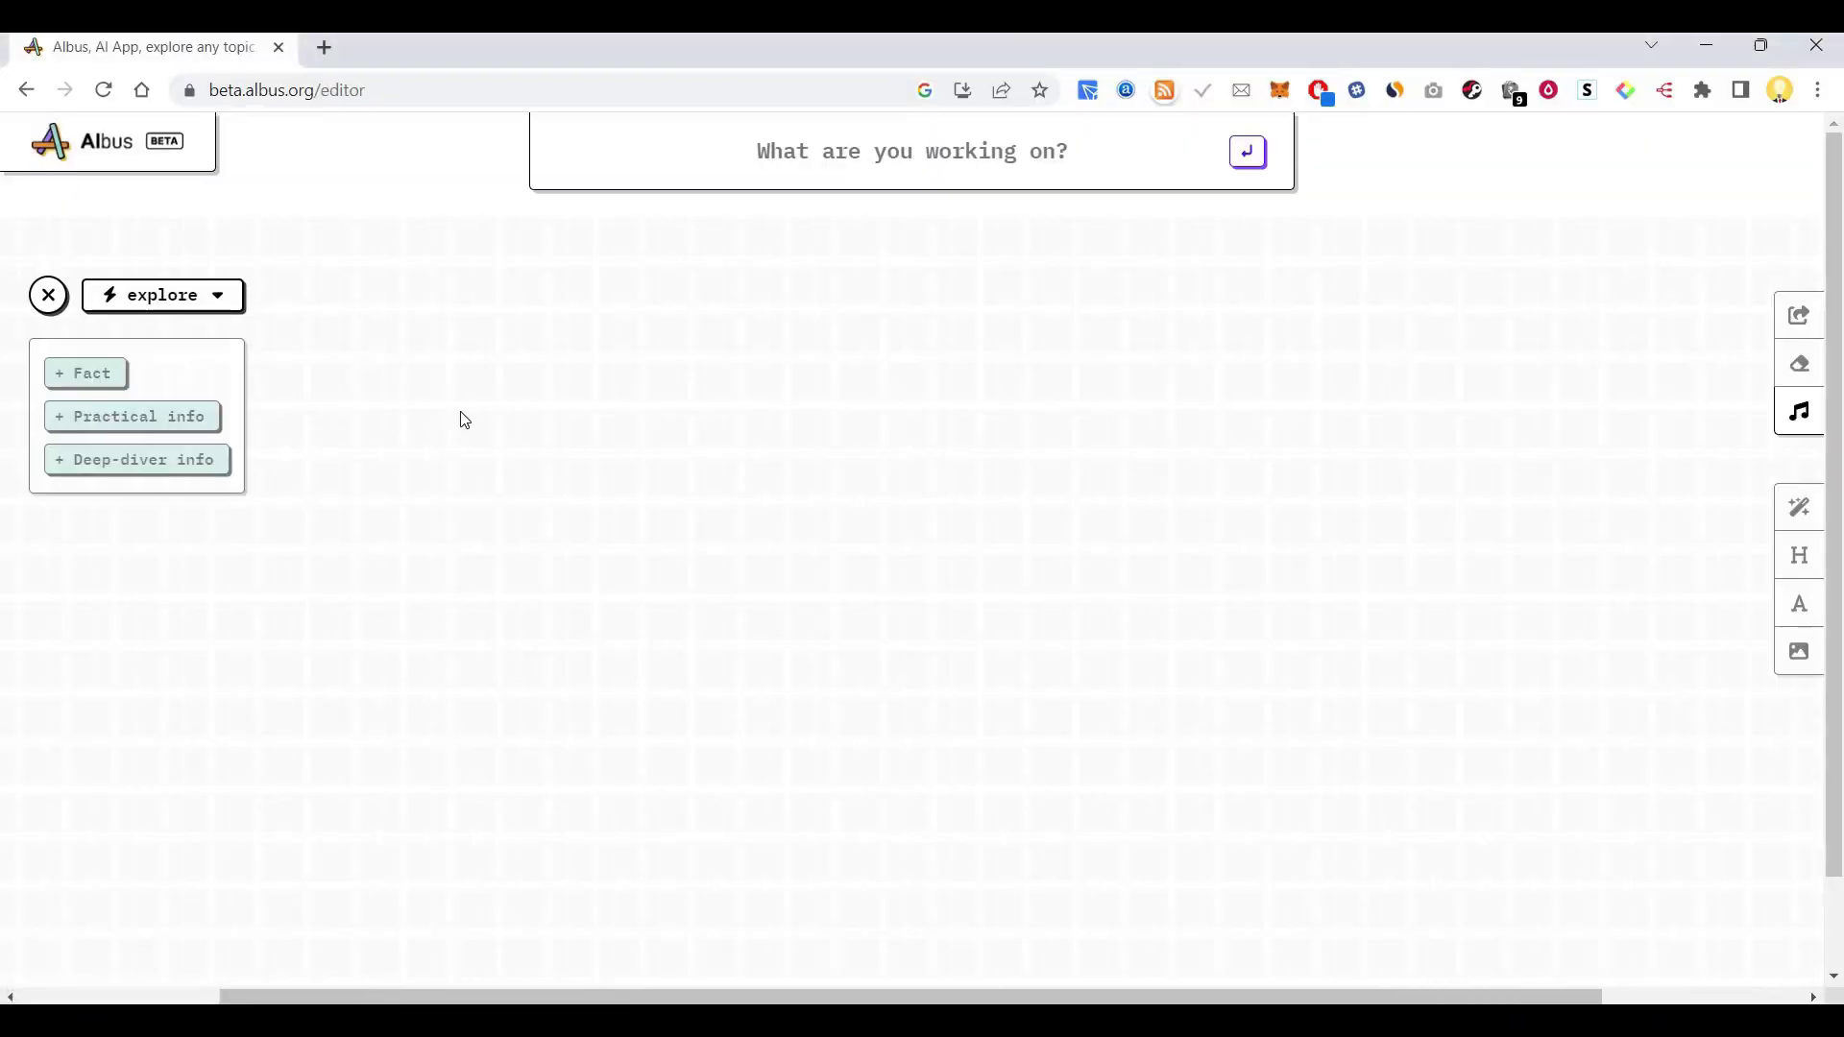
left_click(901, 142)
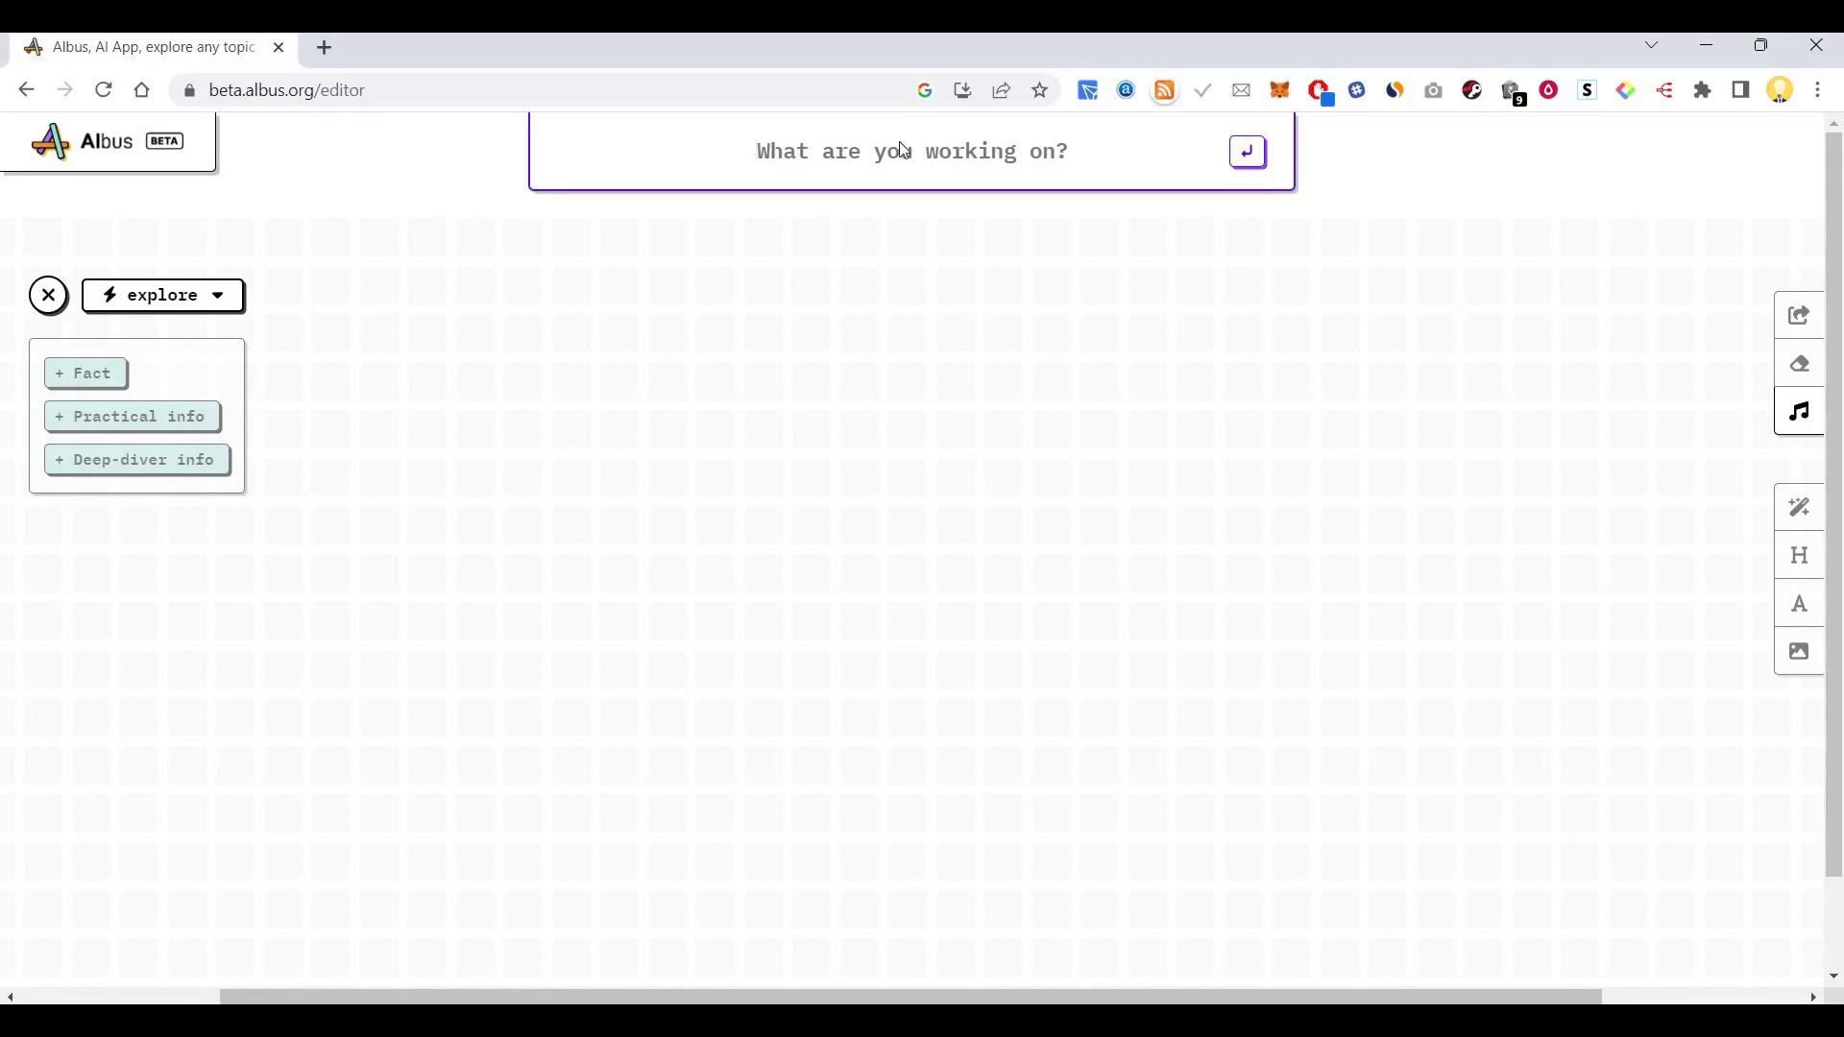
type("Tooth")
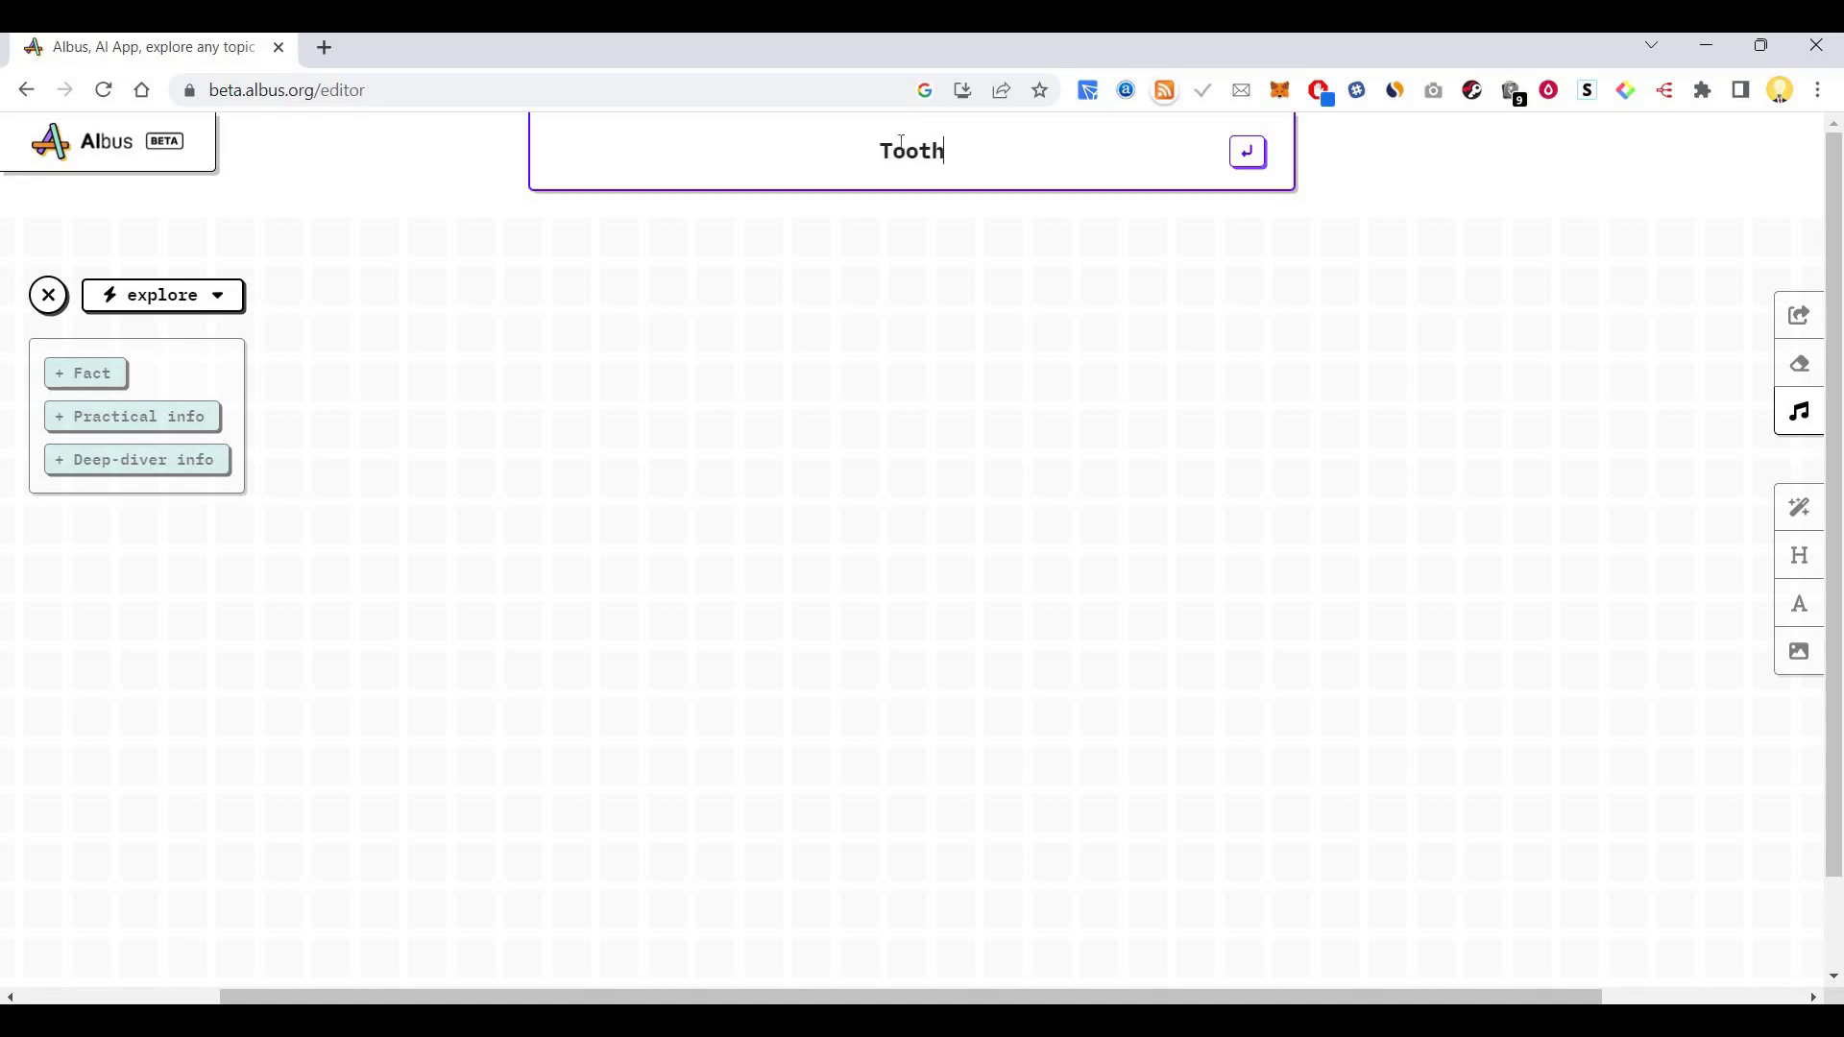
type("paste flip top caps")
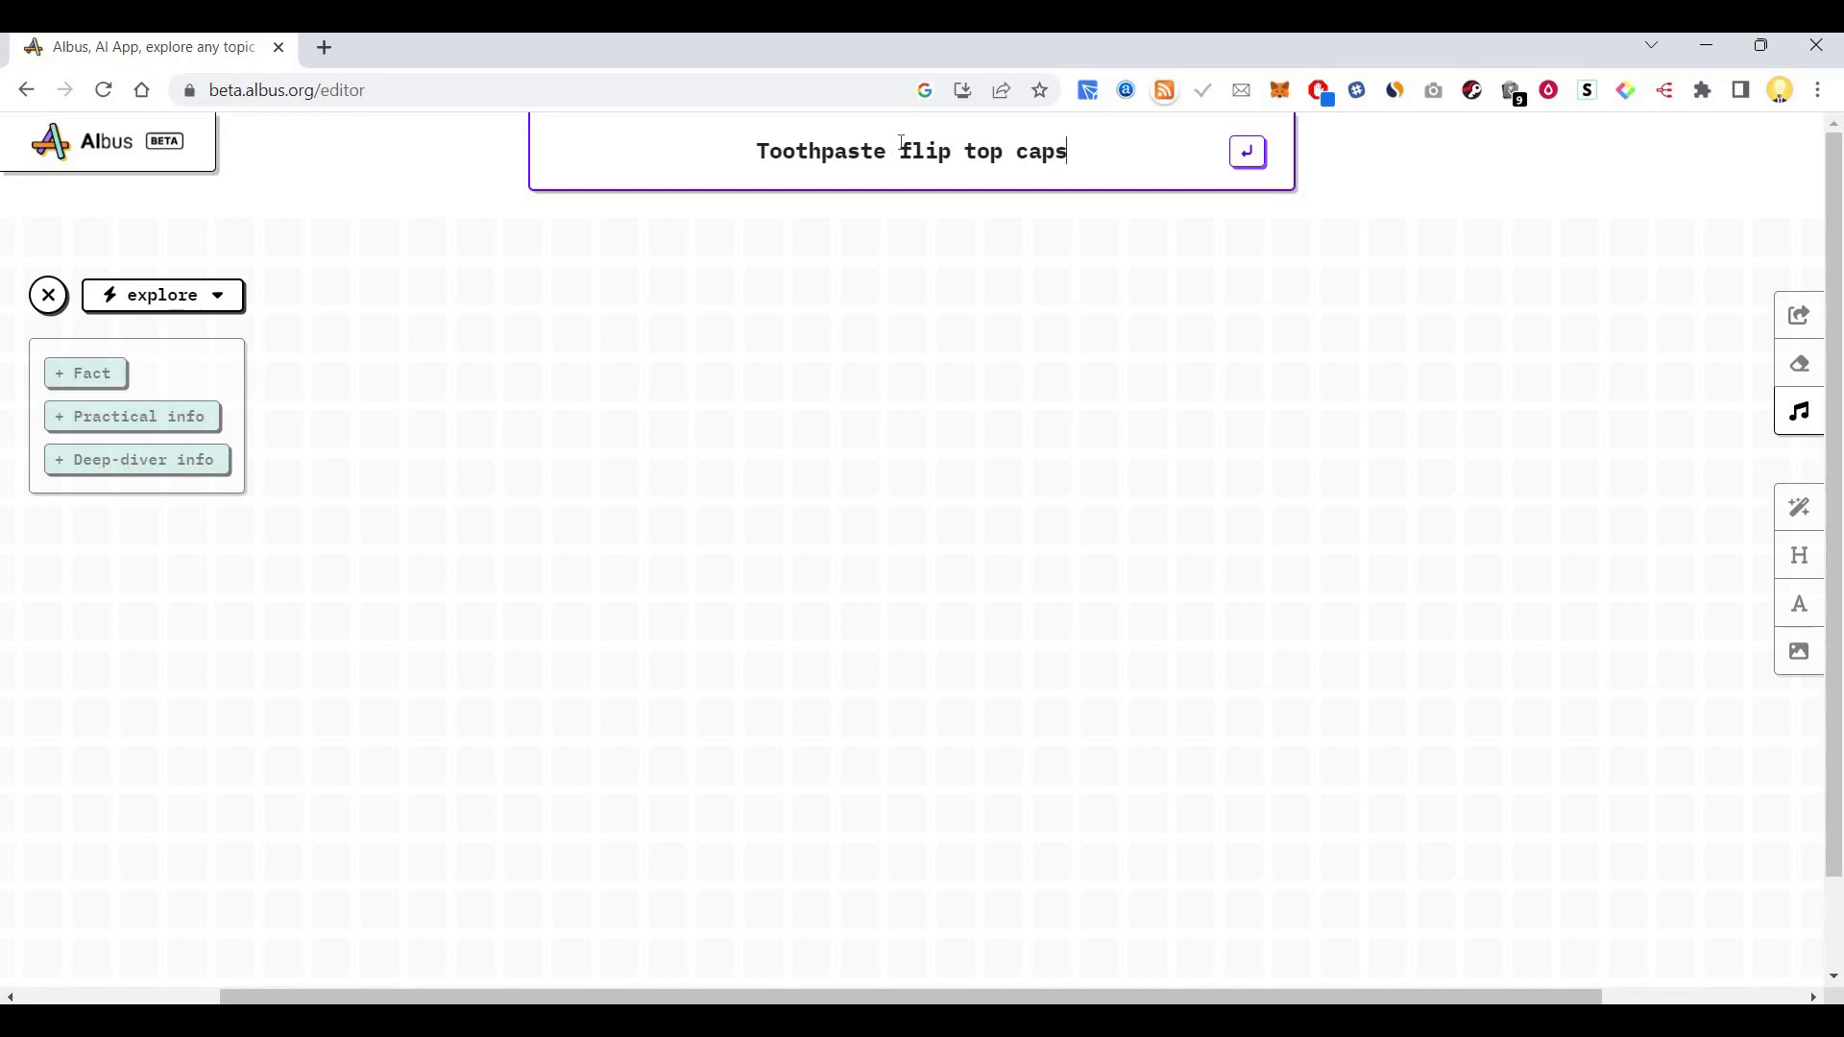
type("\\")
key("Return")
key("BackSpace")
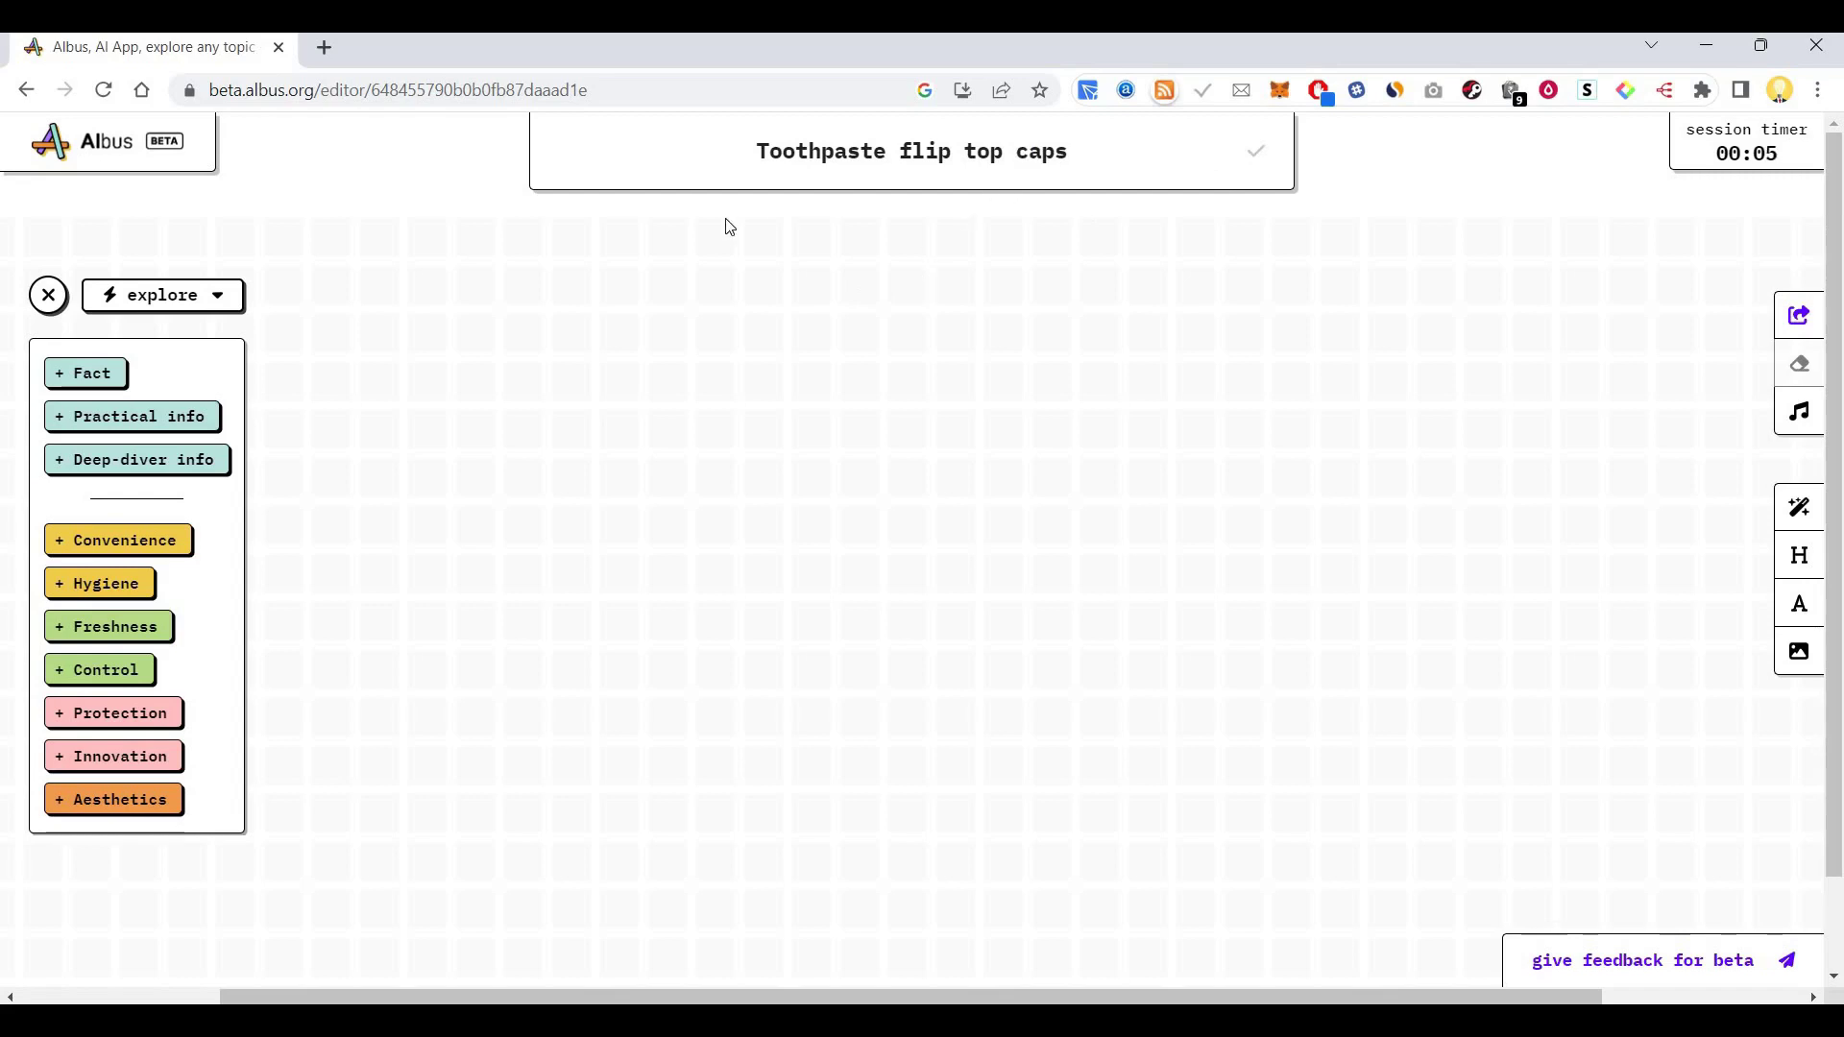
Generate the Practical info, Fact and Deep-diver info cards on the board
left_click(95, 388)
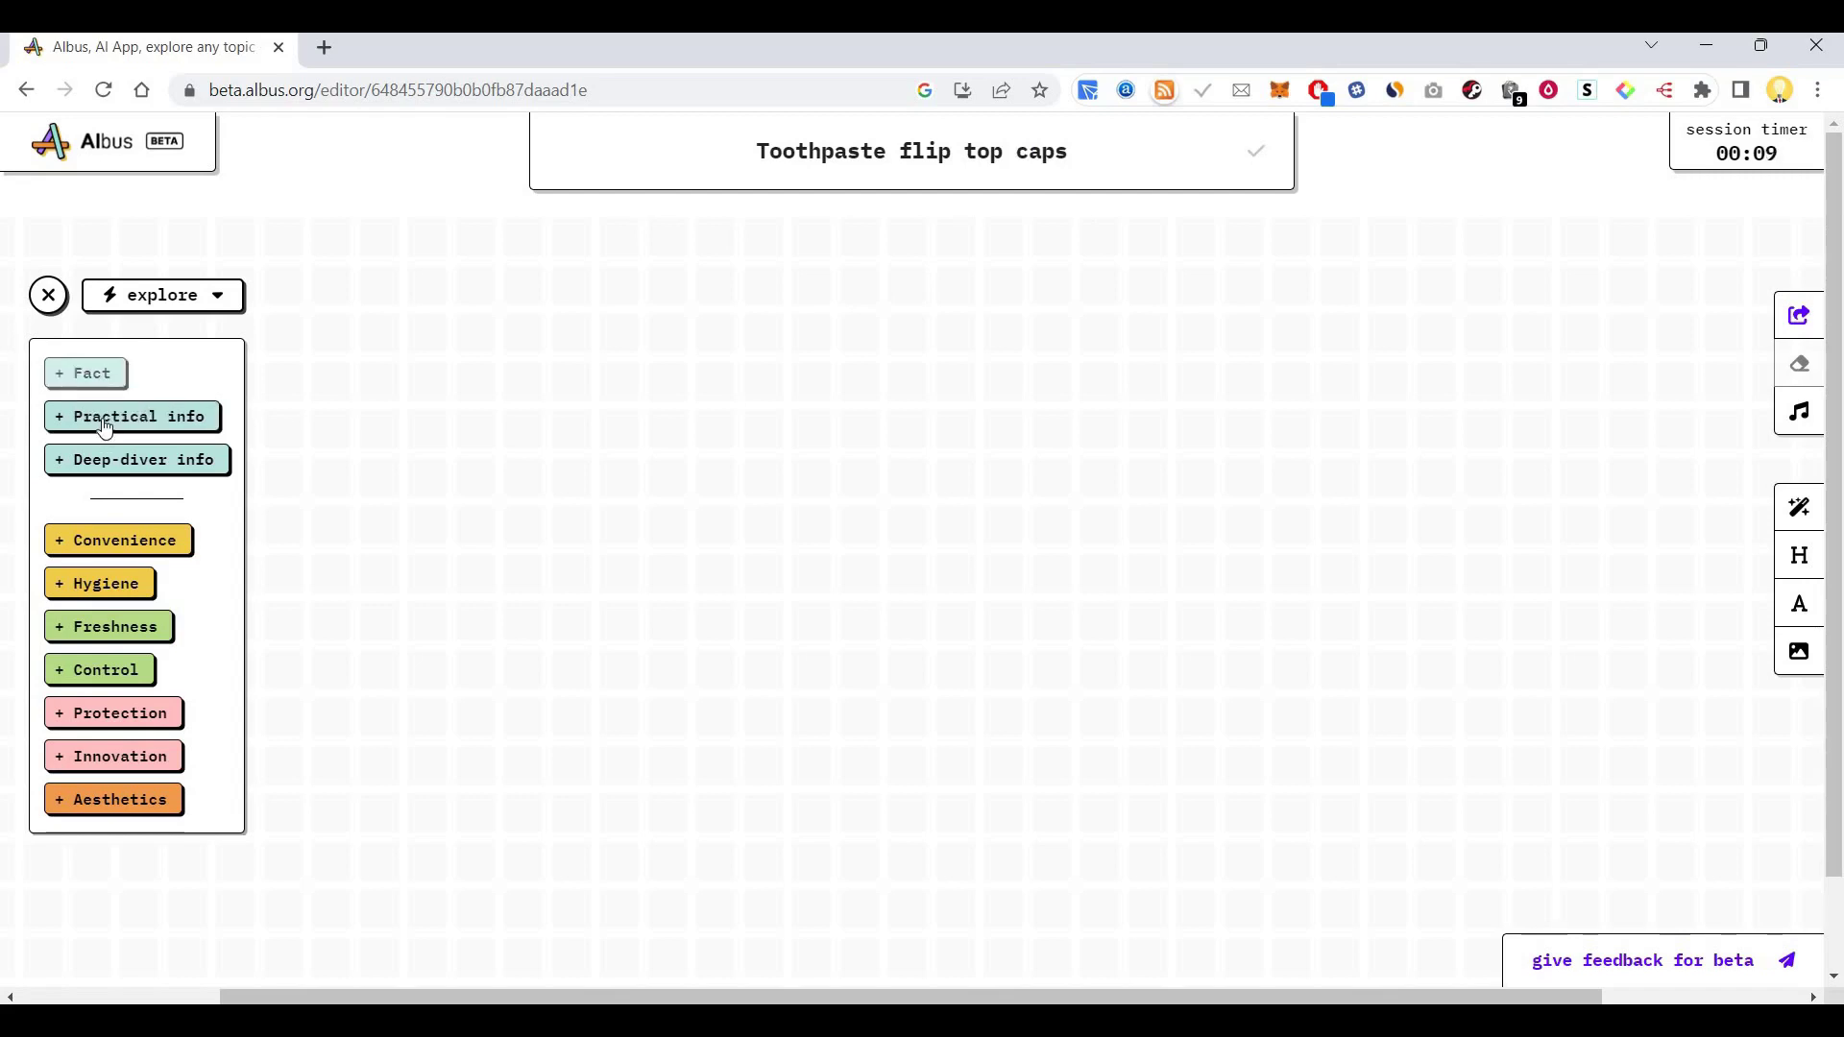
left_click(106, 428)
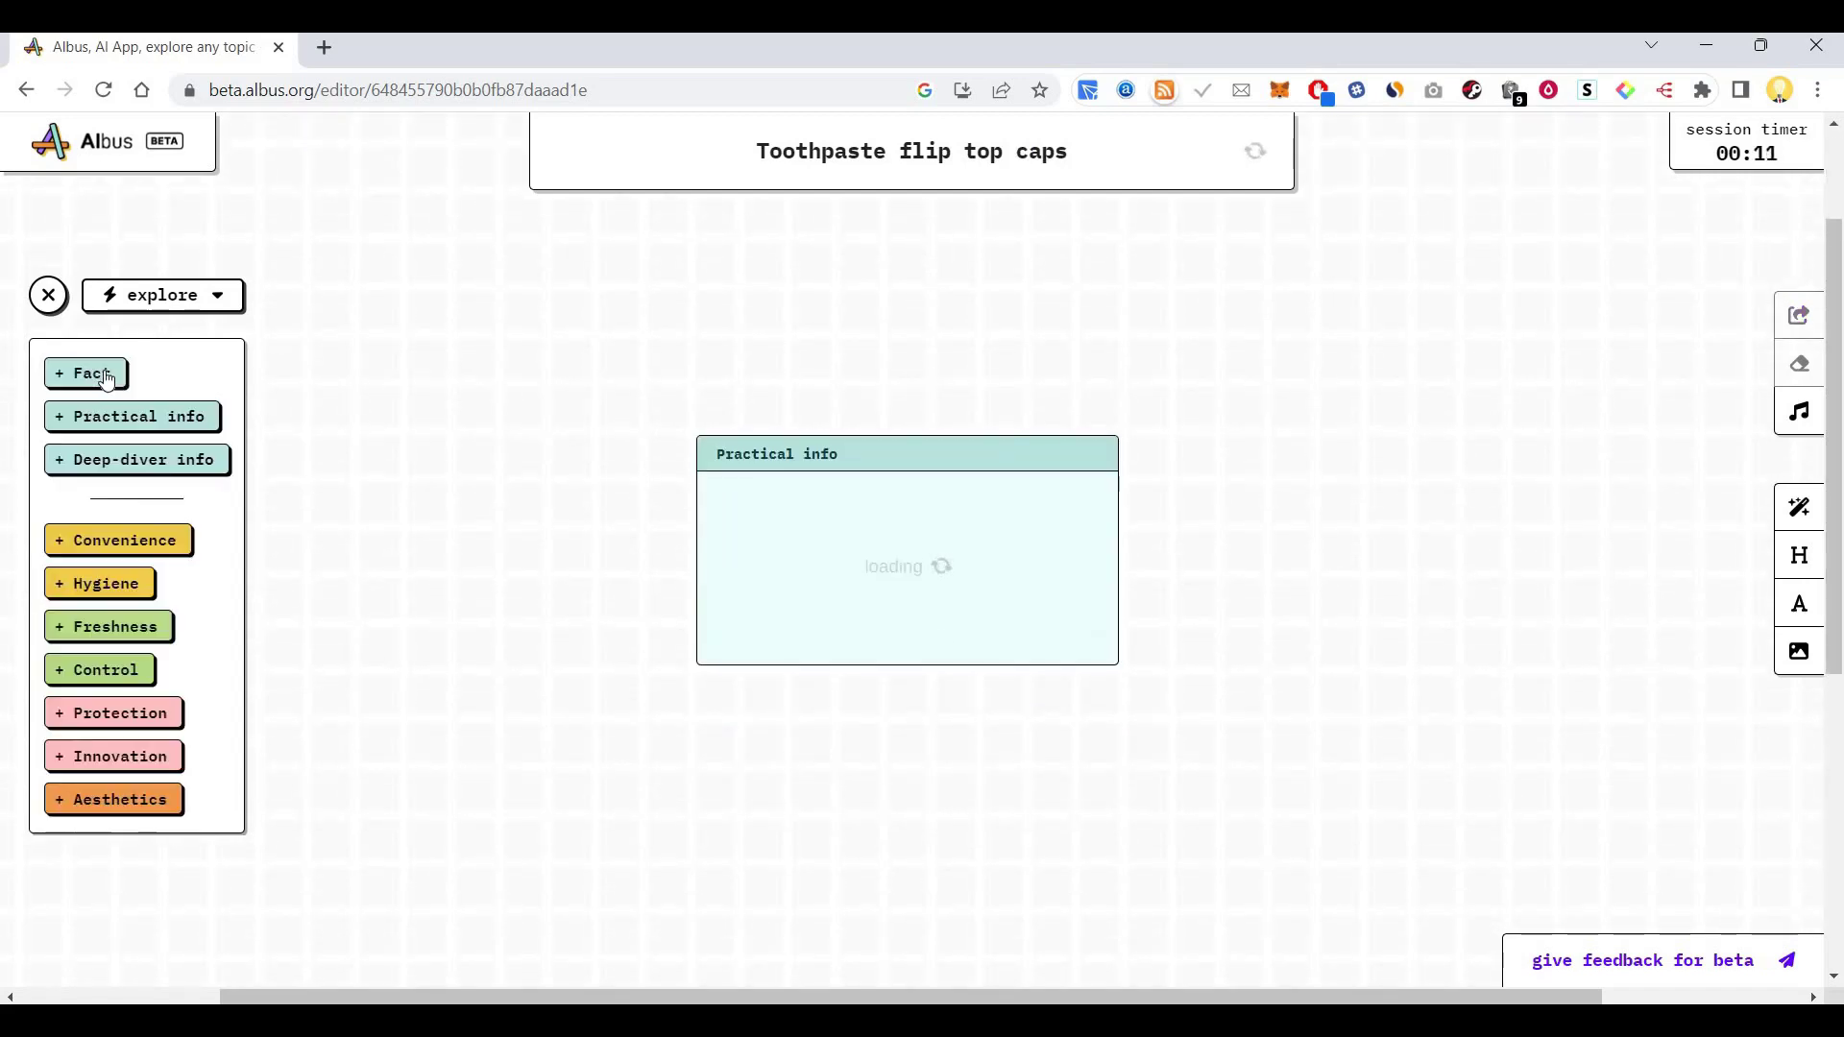
left_click(107, 380)
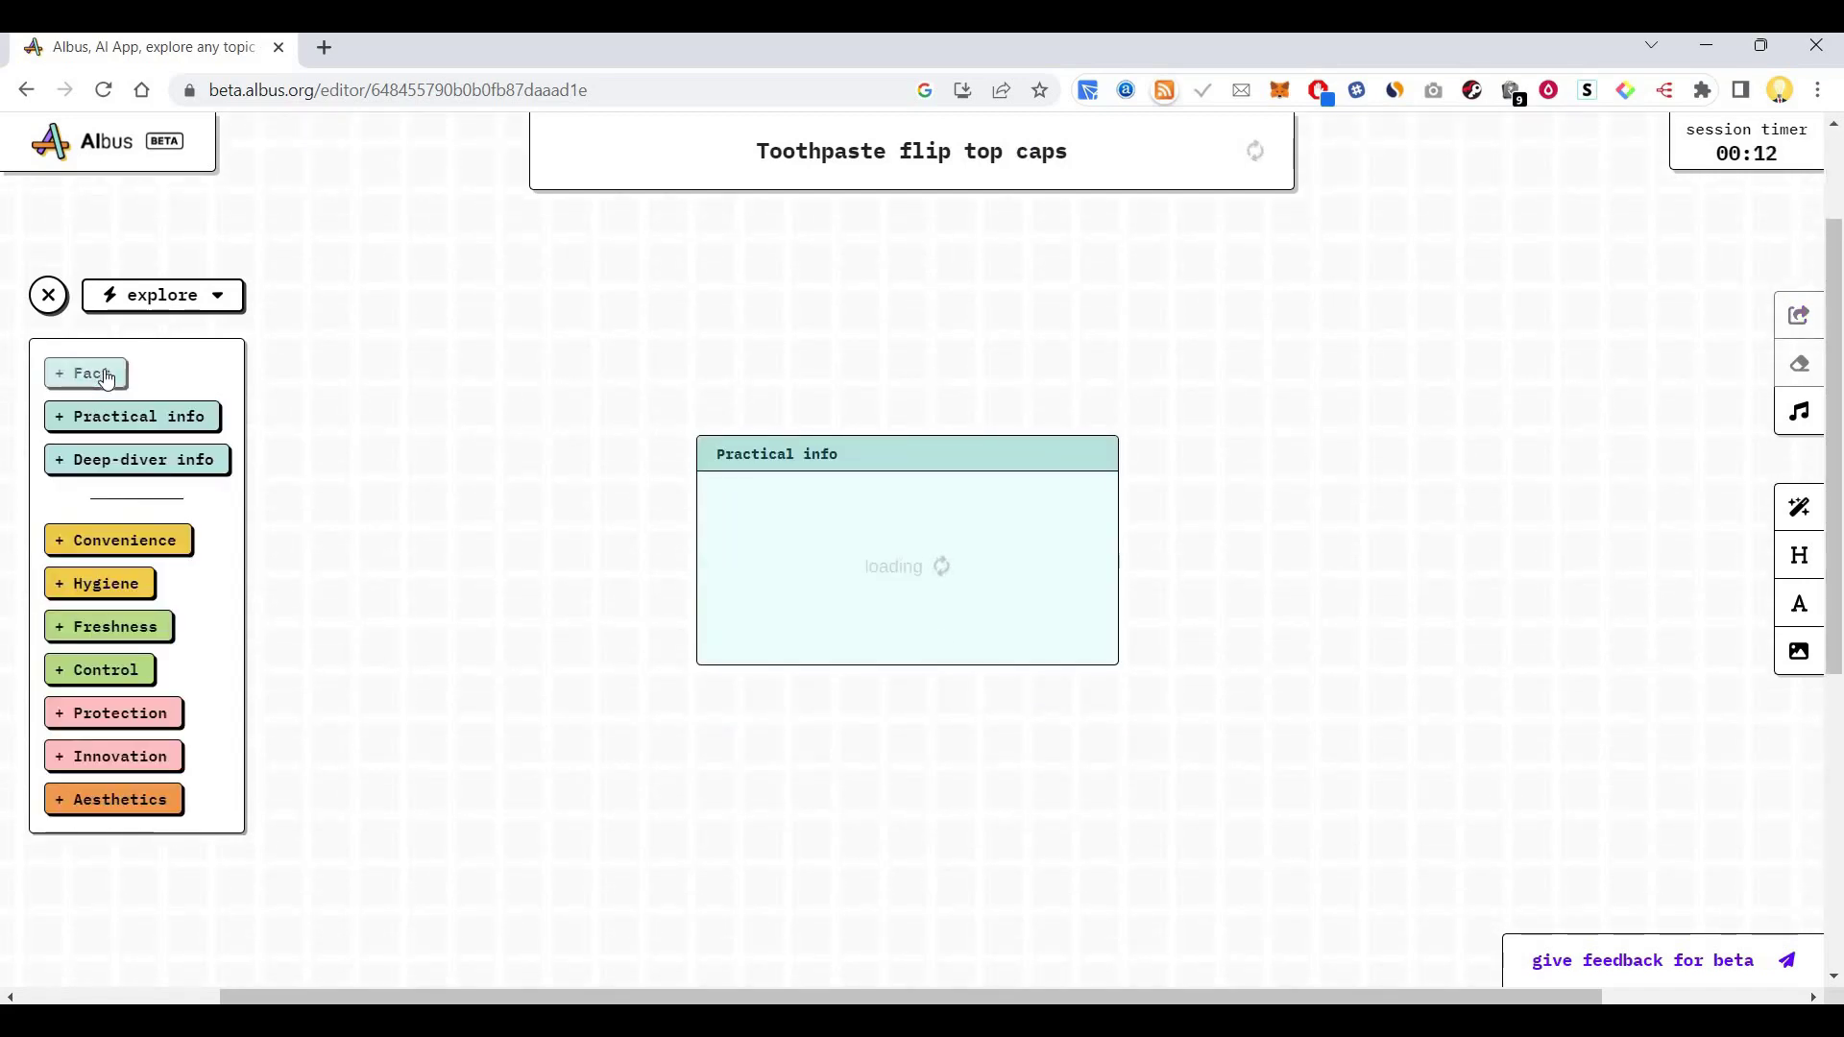
left_click(178, 464)
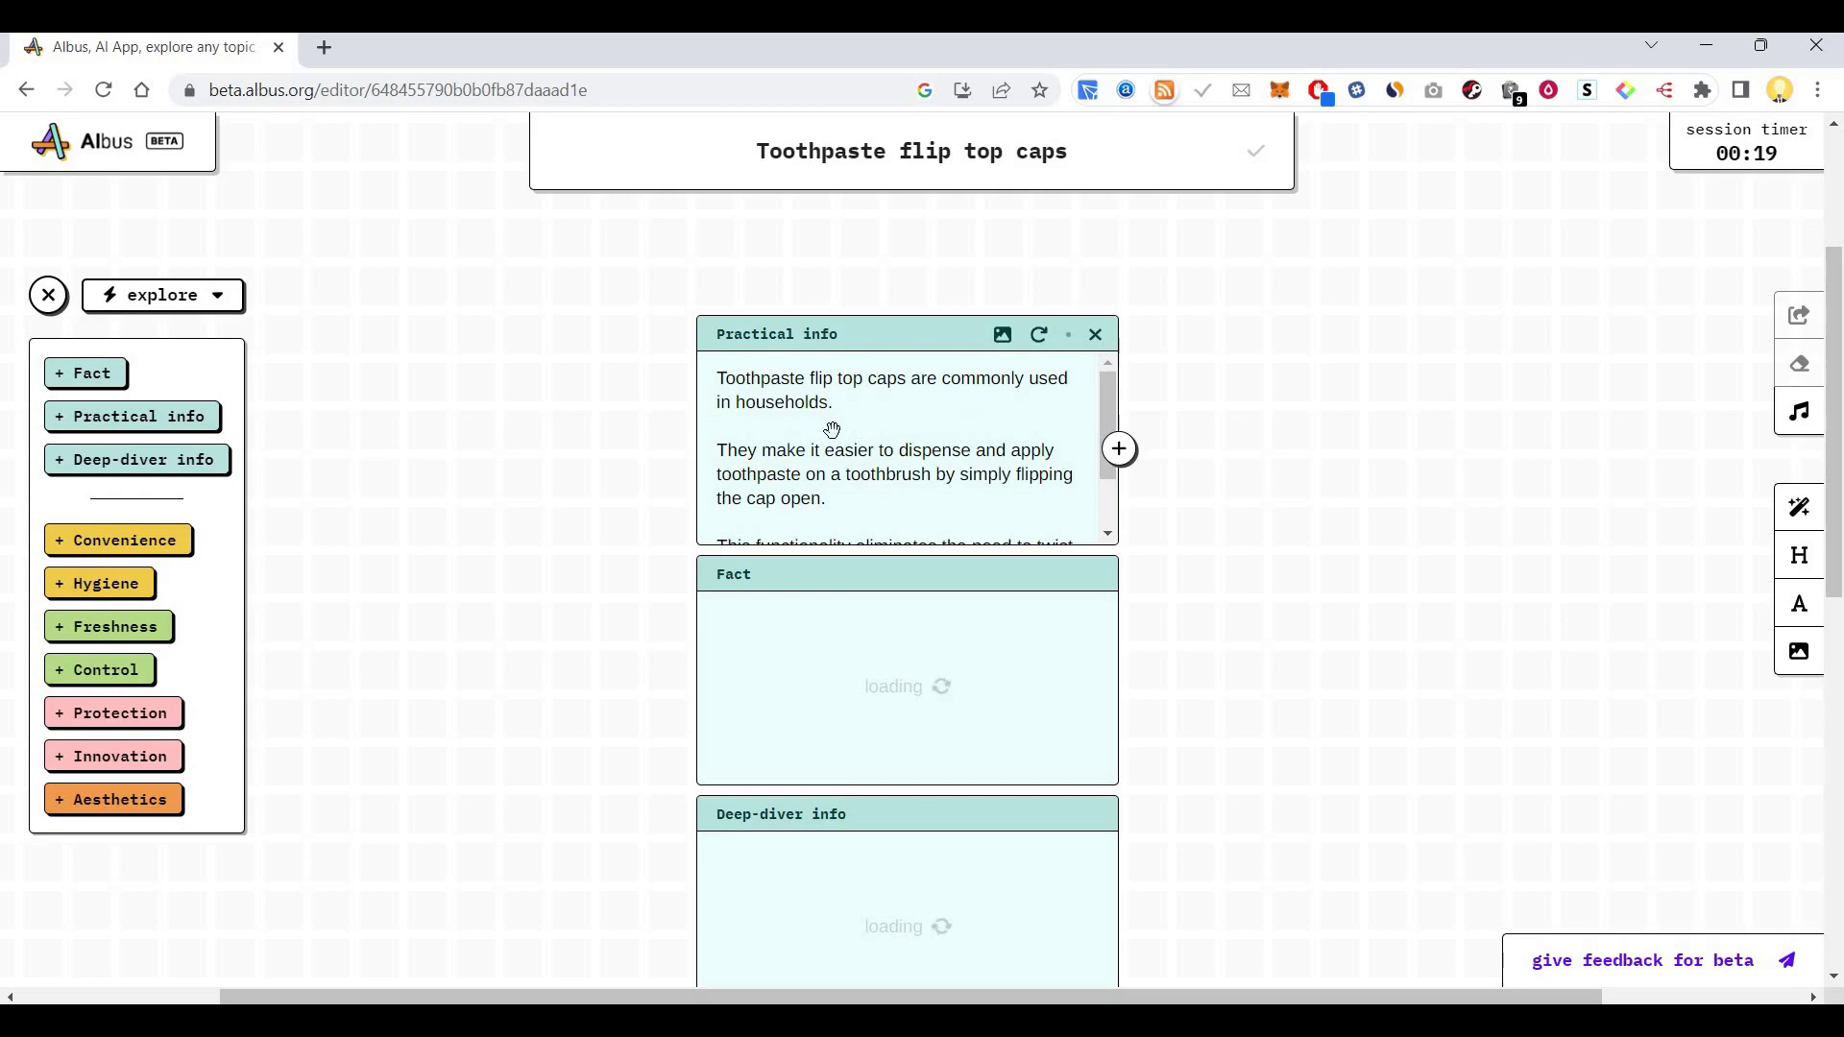
Generate the Convenience, Hygiene, Freshness, Control and Innovation topic cards on the board
scroll(900, 451, "down", 1)
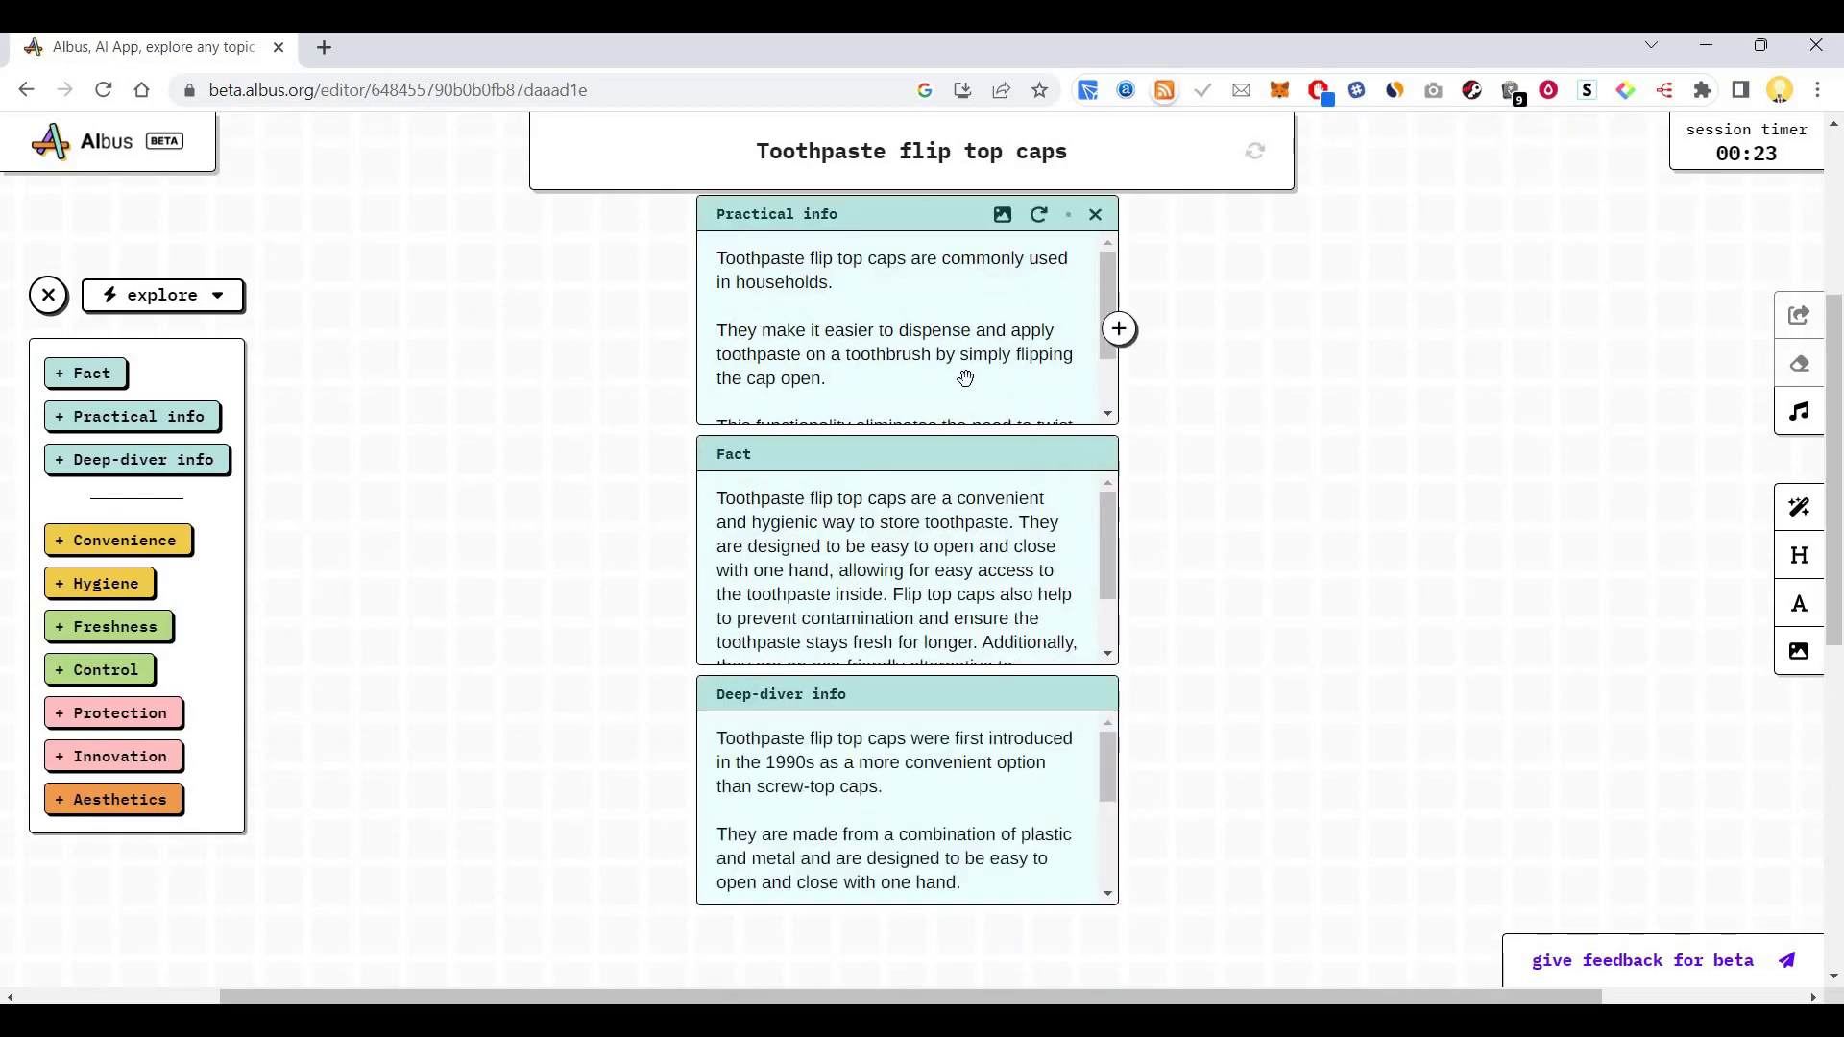
scroll(965, 378, "down", 1)
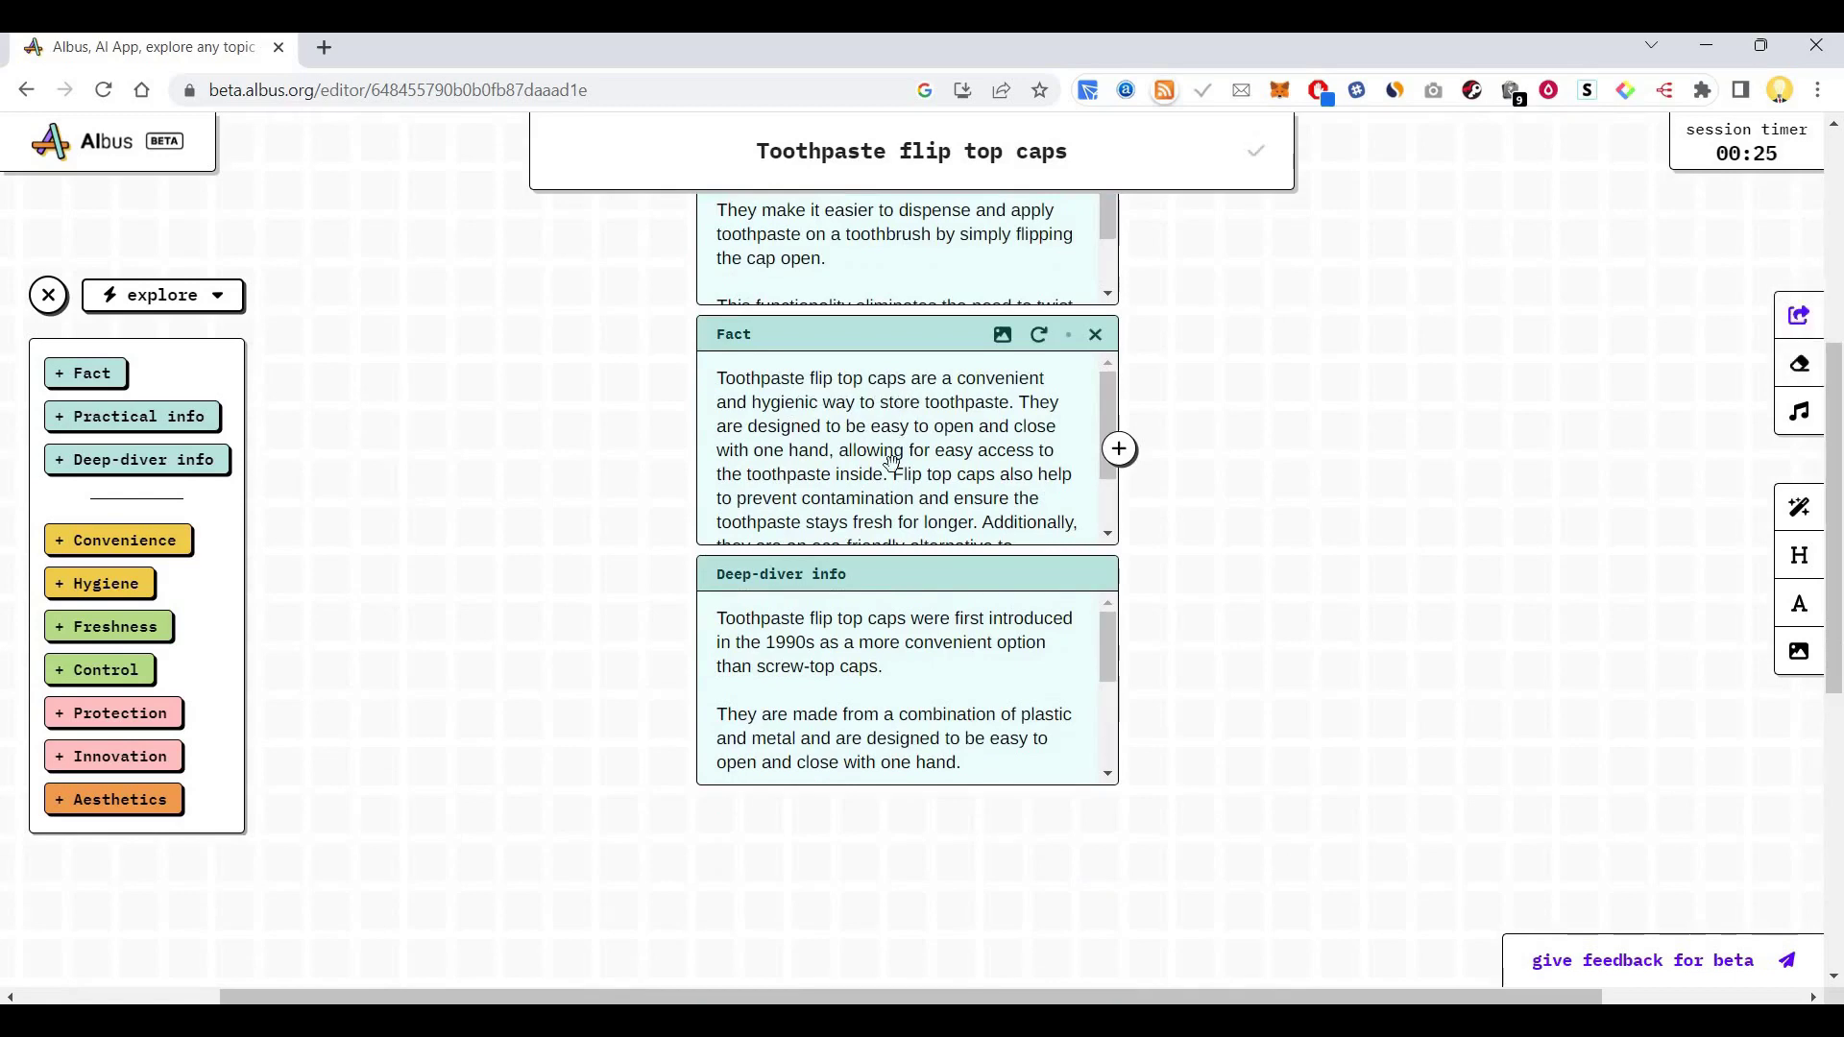
scroll(891, 463, "down", 1)
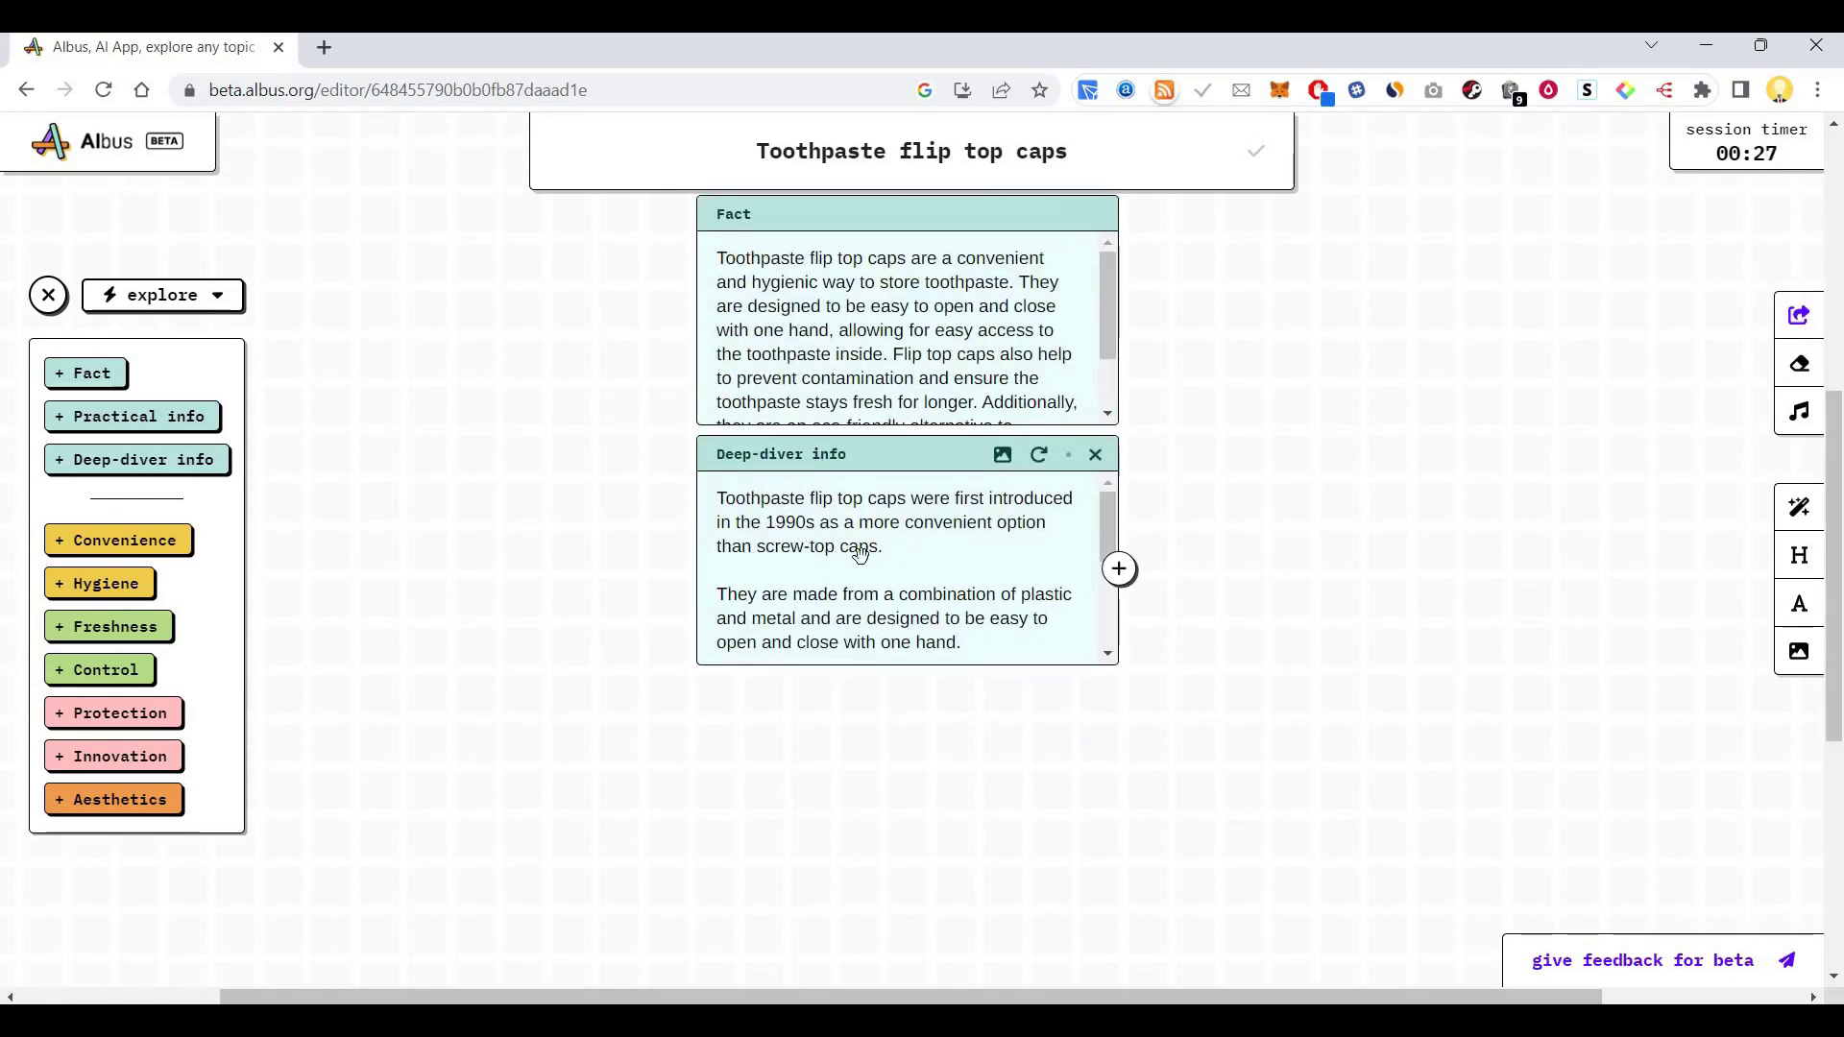
left_click(128, 539)
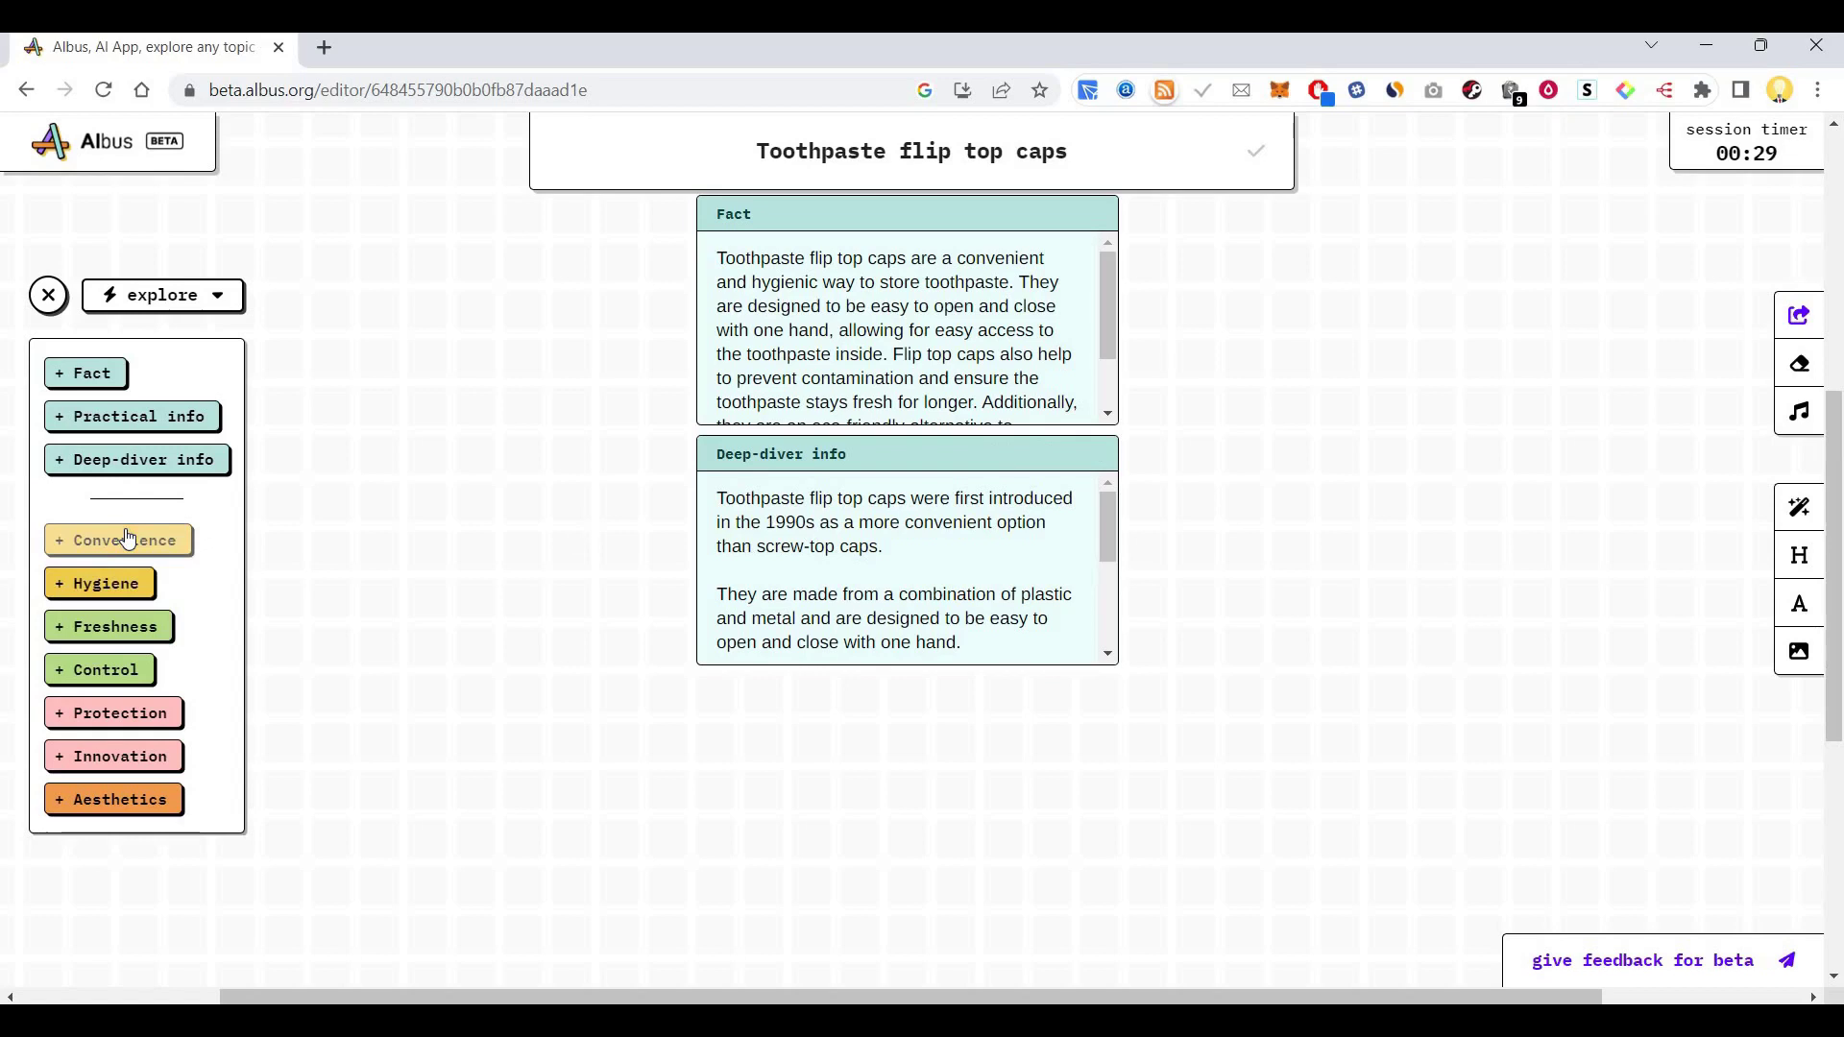
left_click(137, 554)
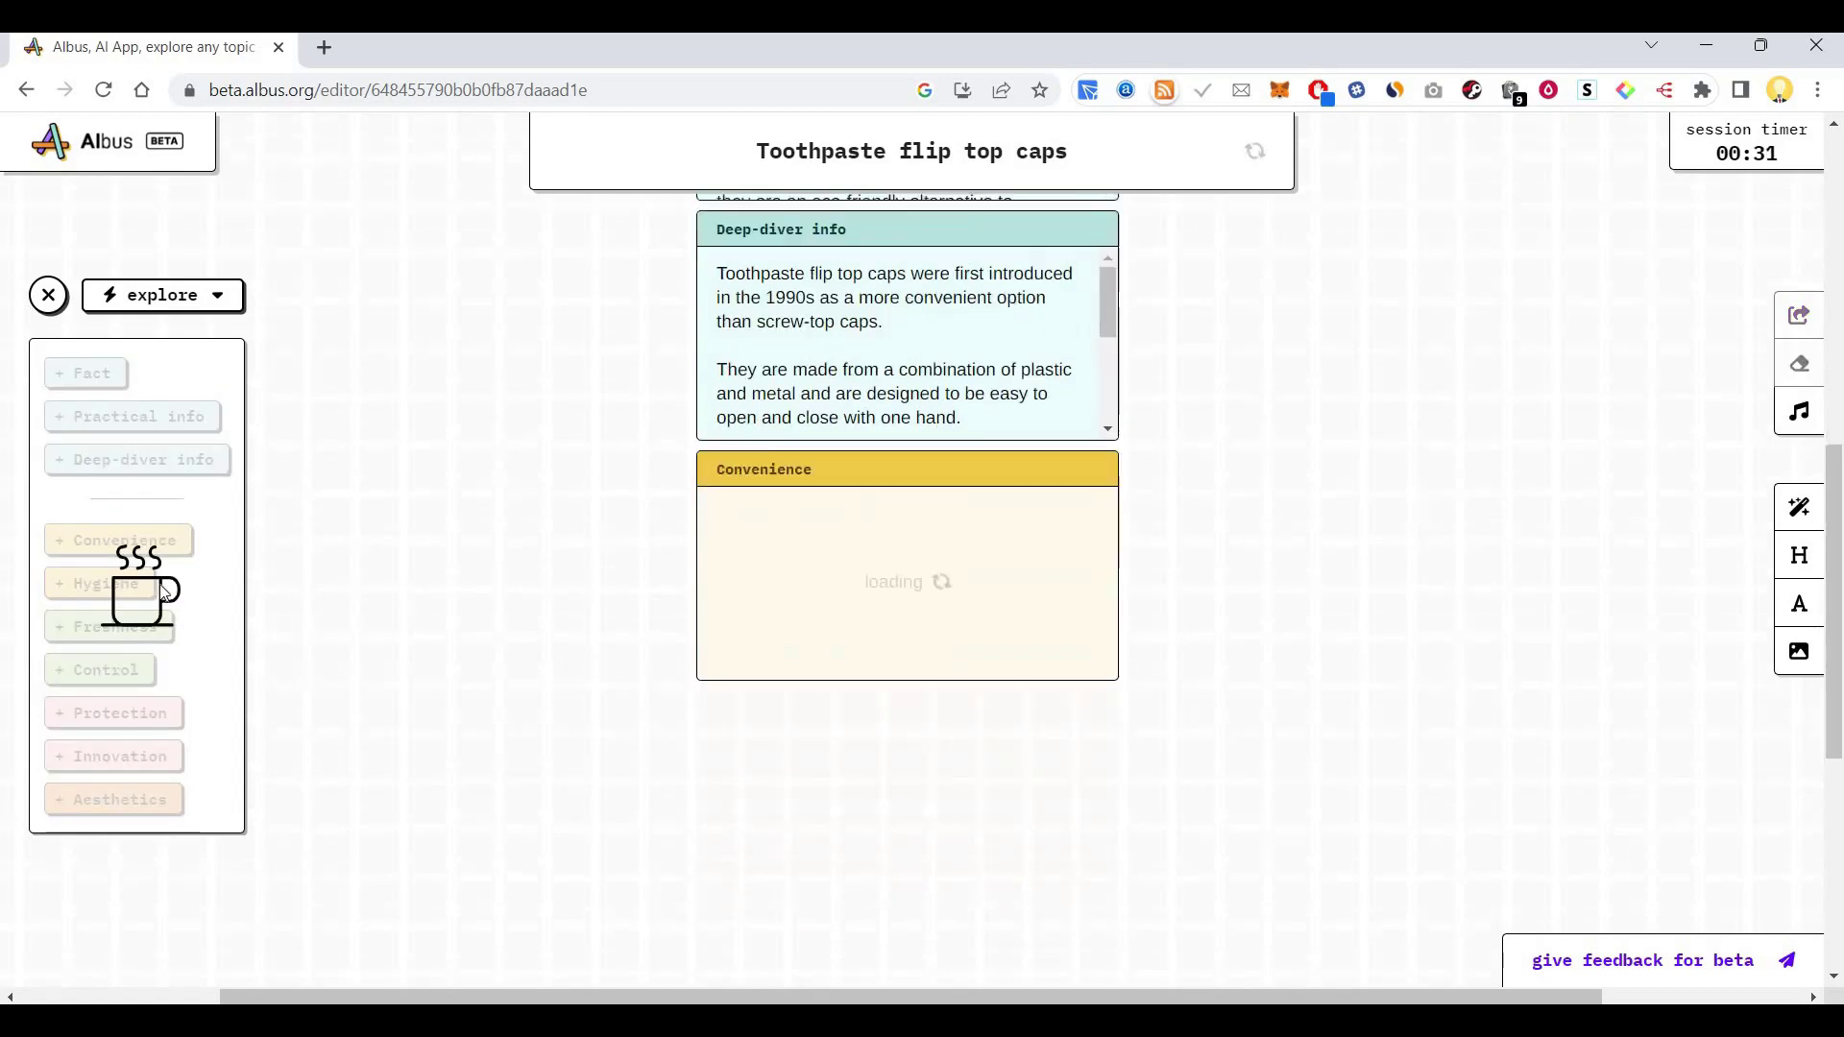
left_click(92, 634)
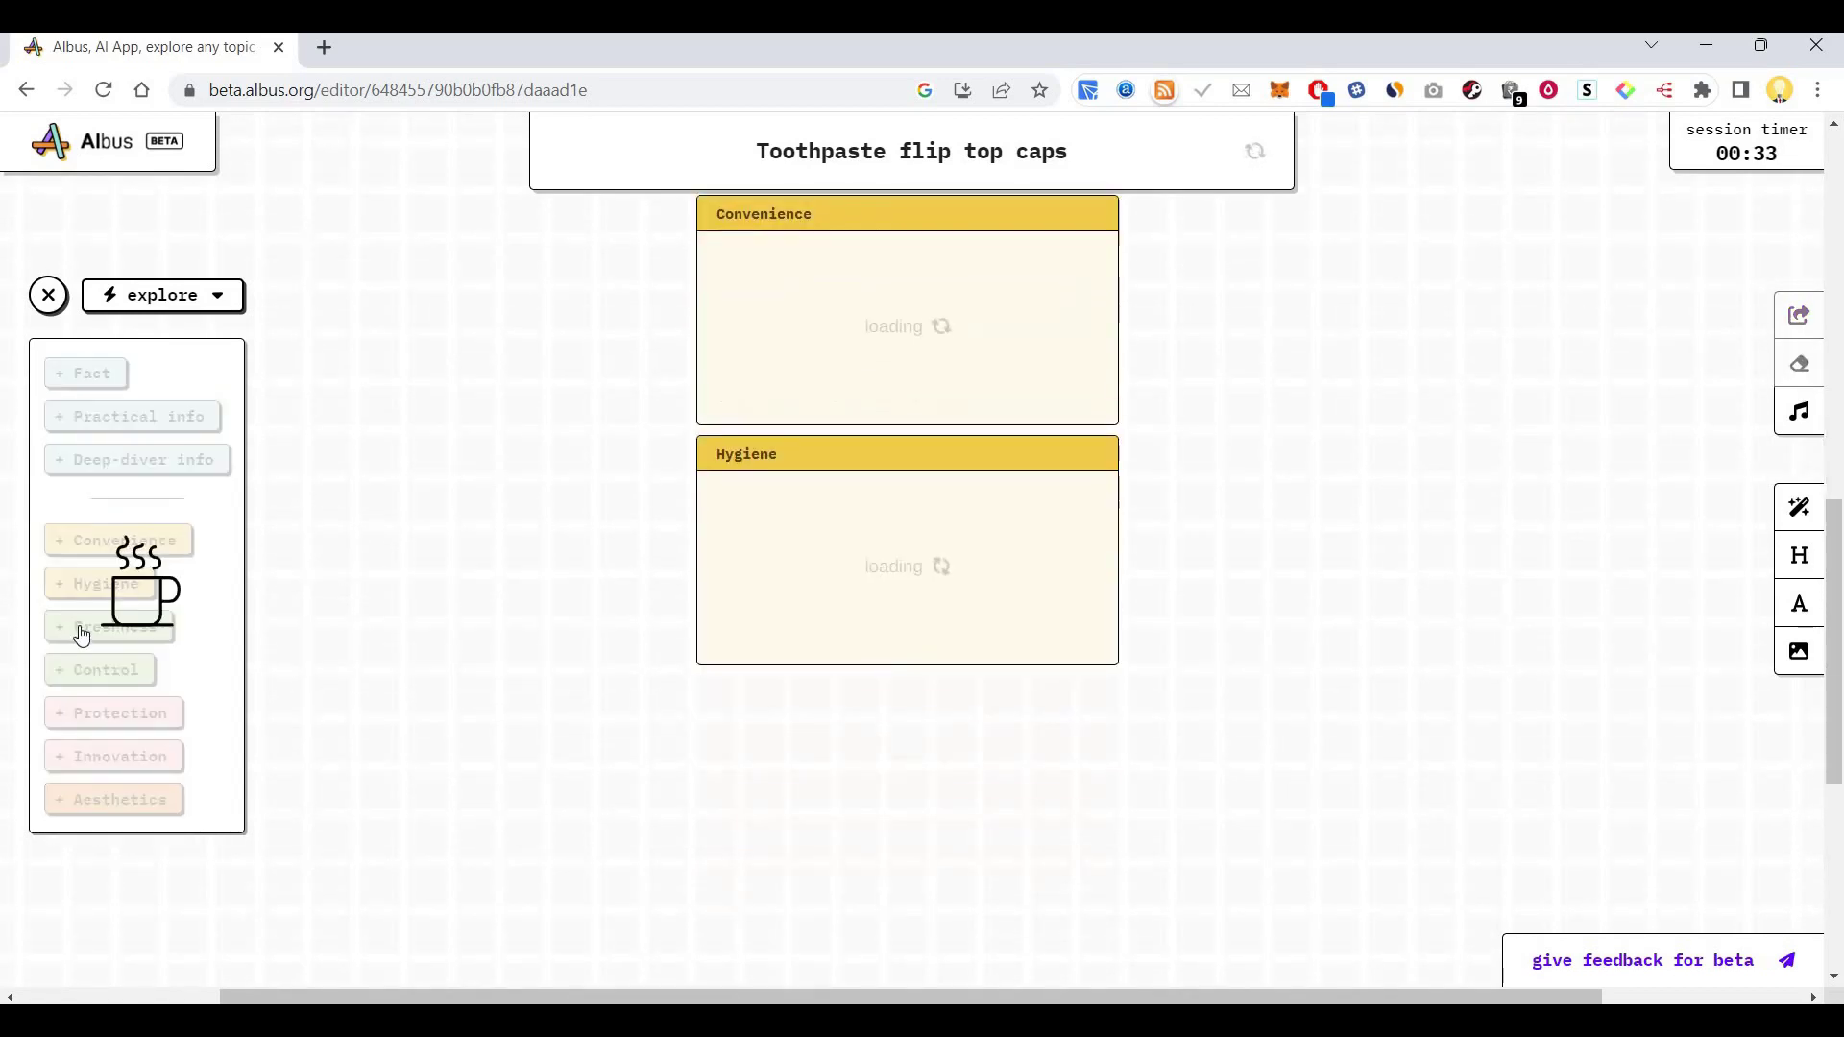
left_click(93, 673)
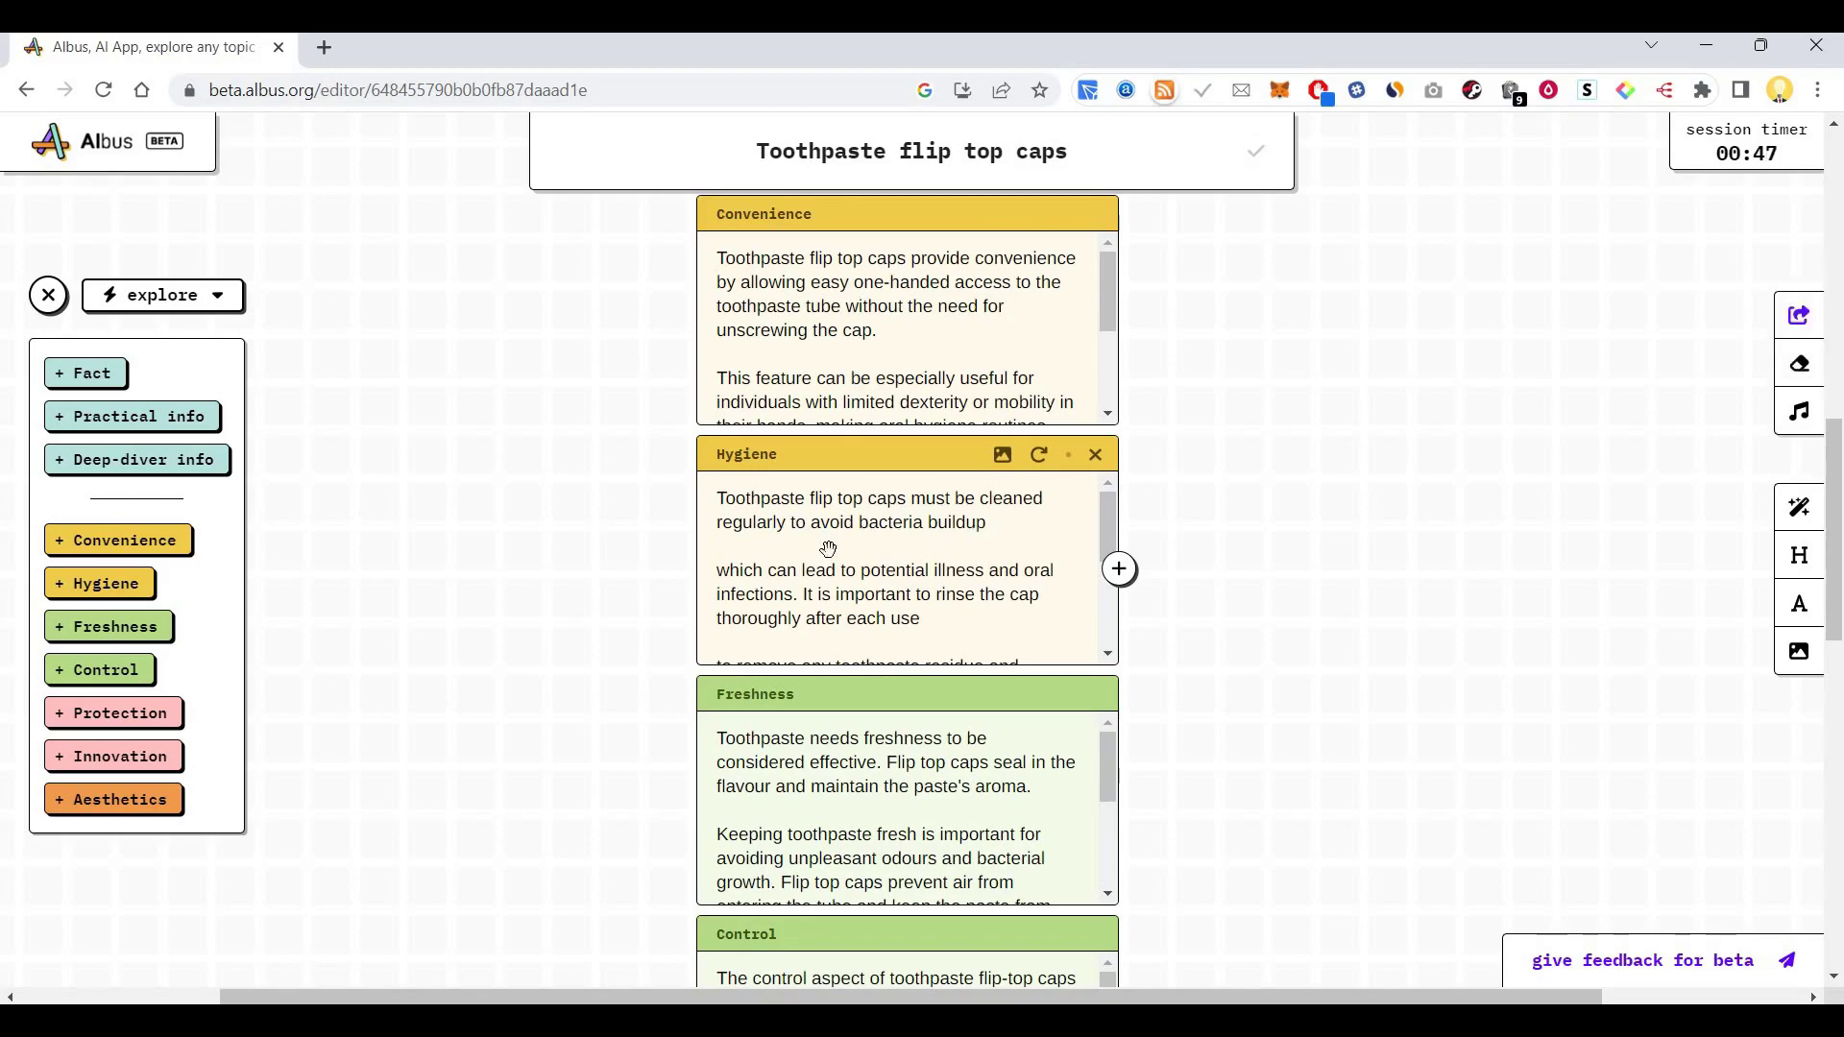
Expand the Hygiene card with a follow-up card on "Replace every few months"
scroll(924, 557, "down", 1)
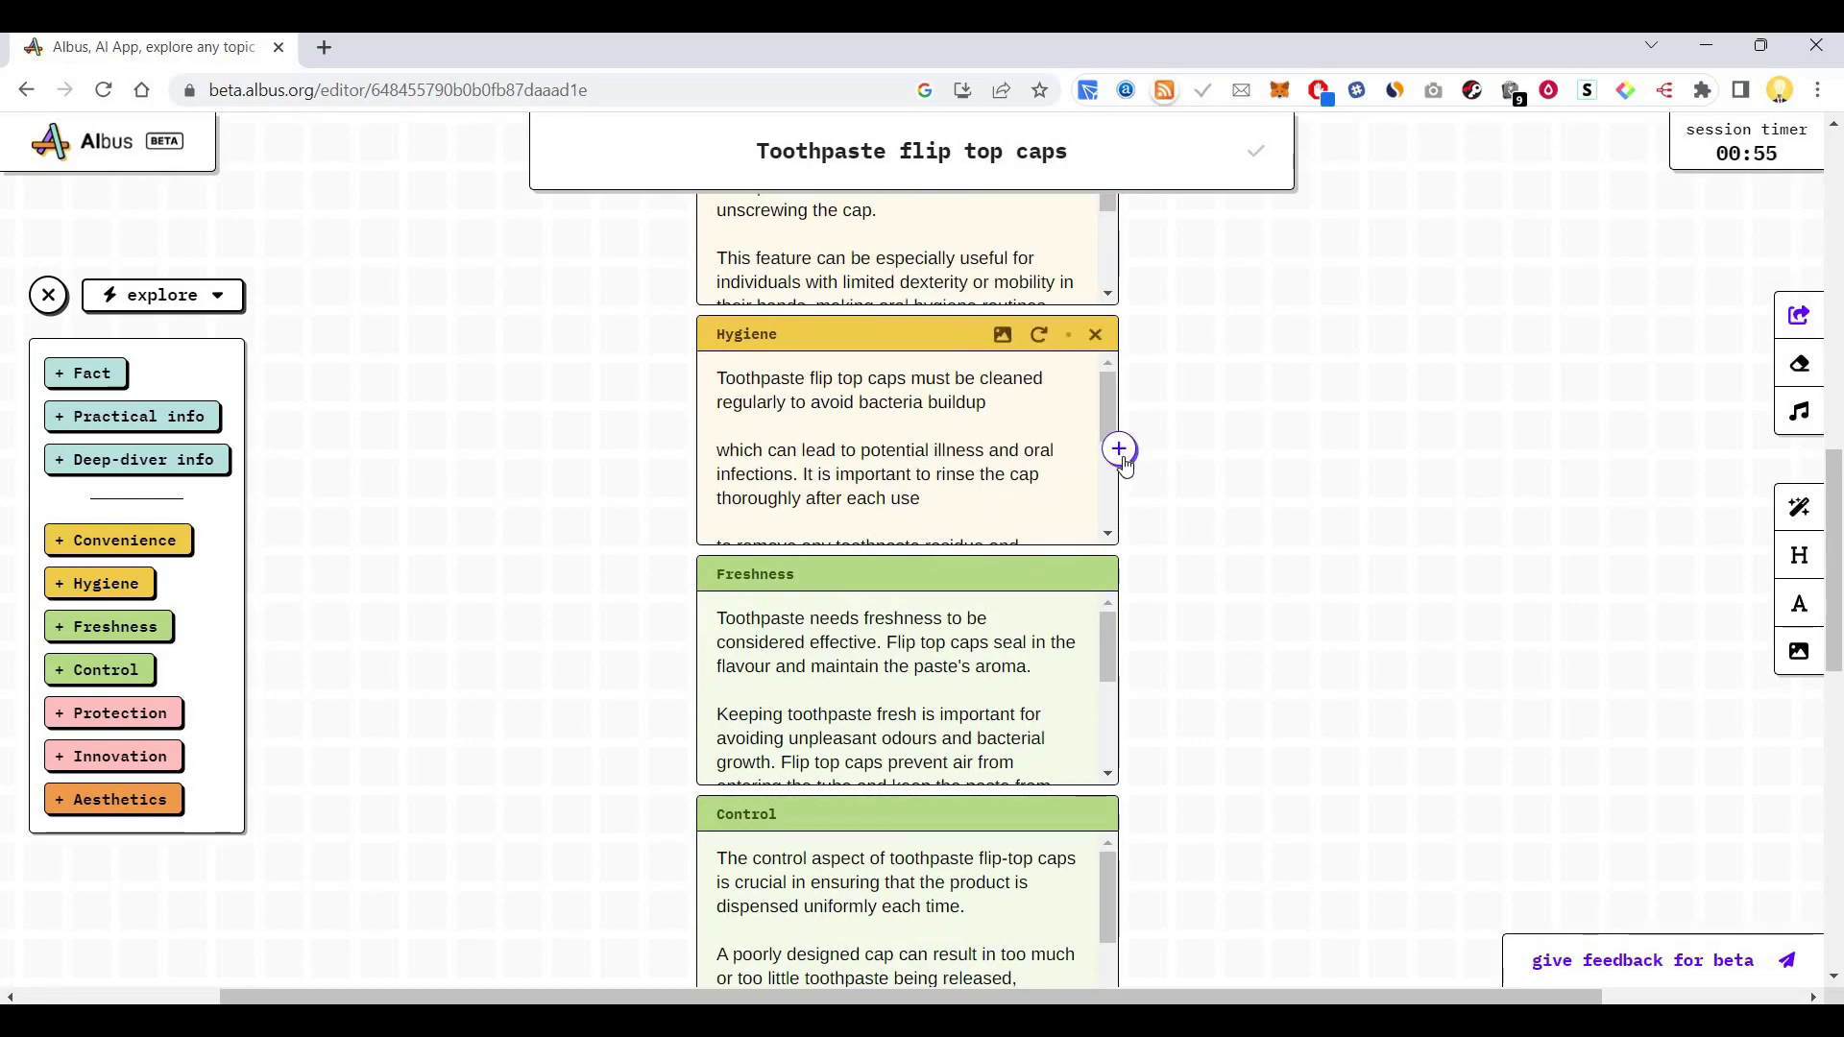
left_click(1121, 451)
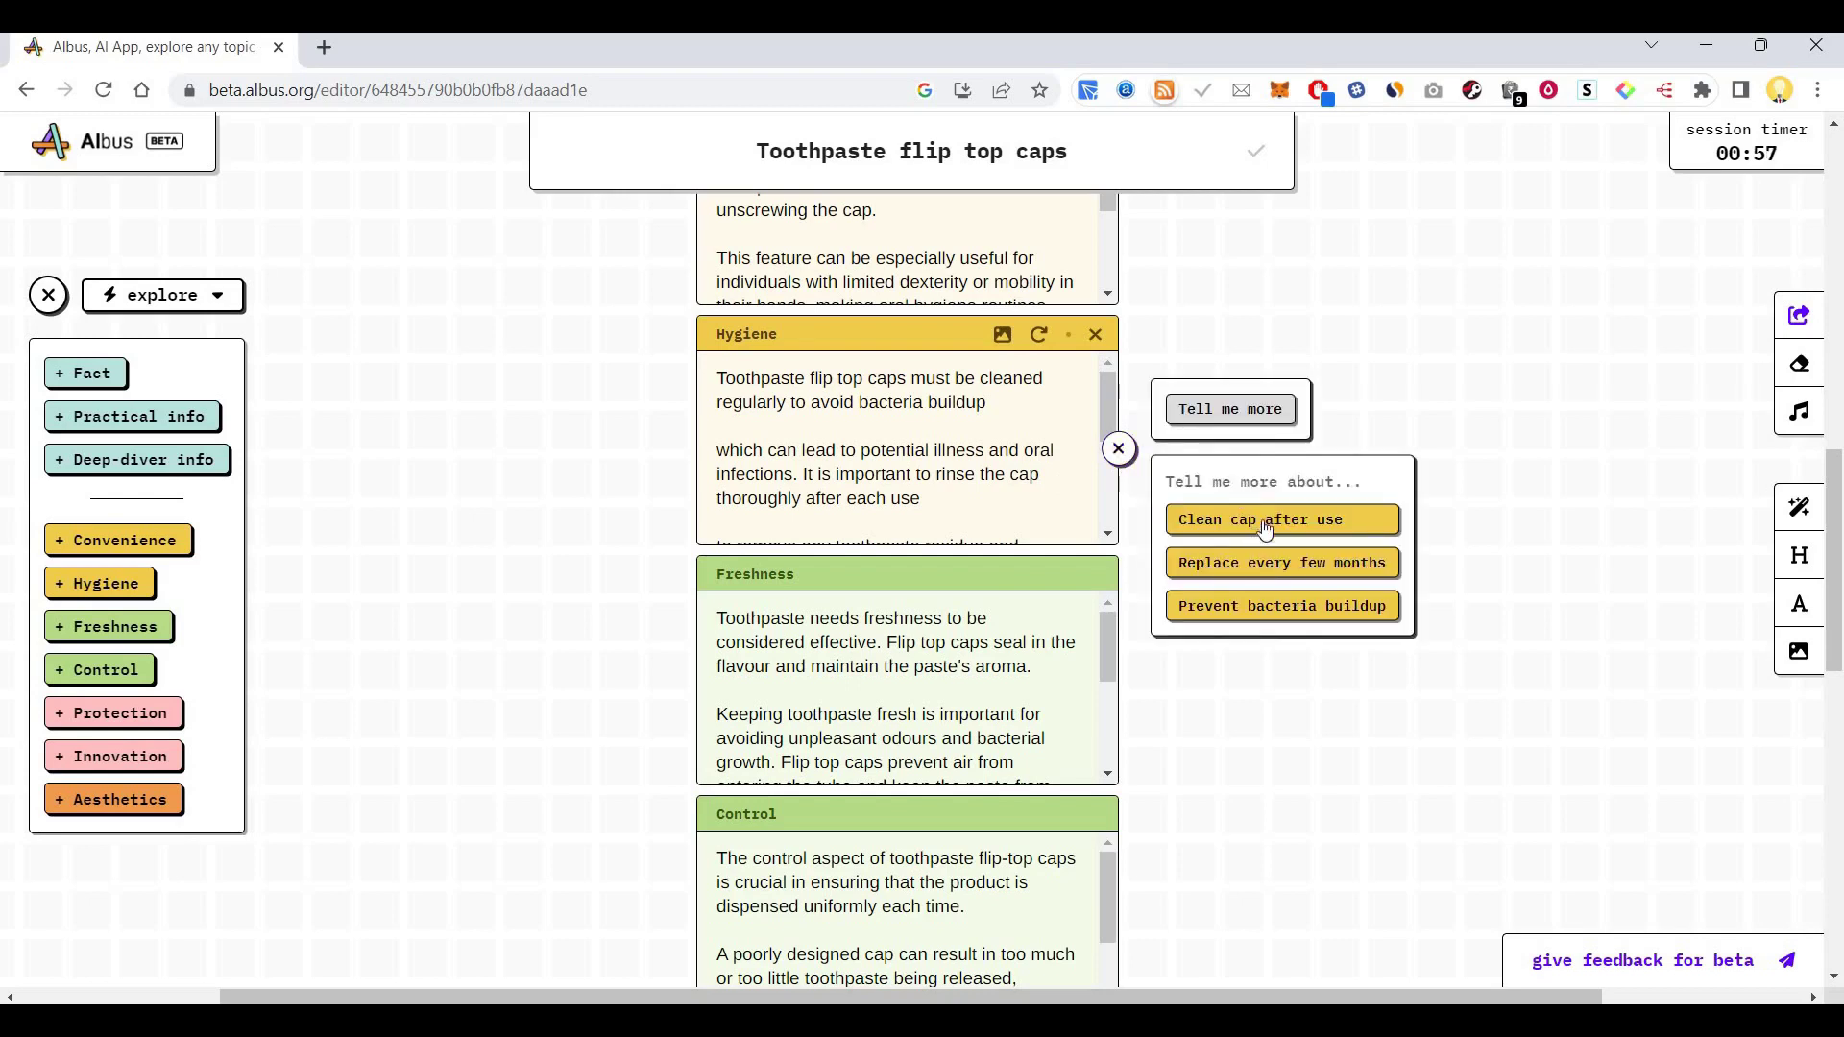
left_click(1266, 525)
left_click(1281, 579)
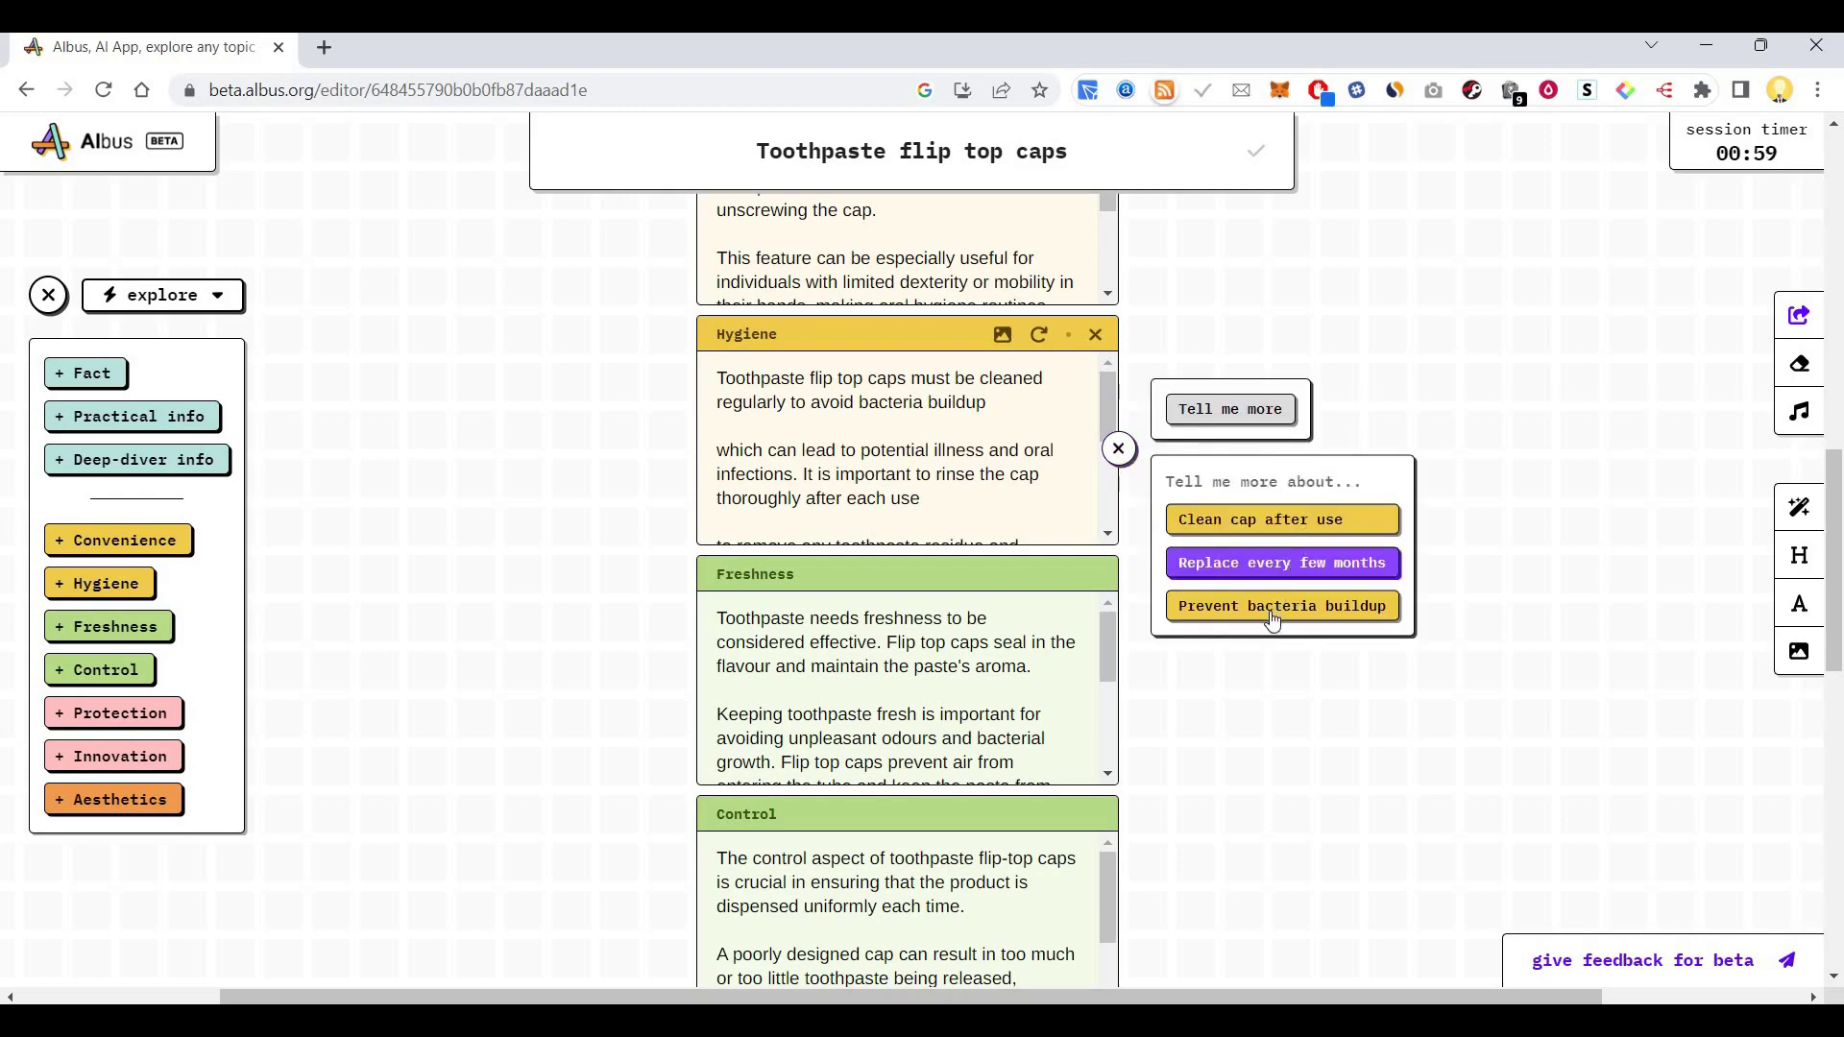
left_click(1248, 563)
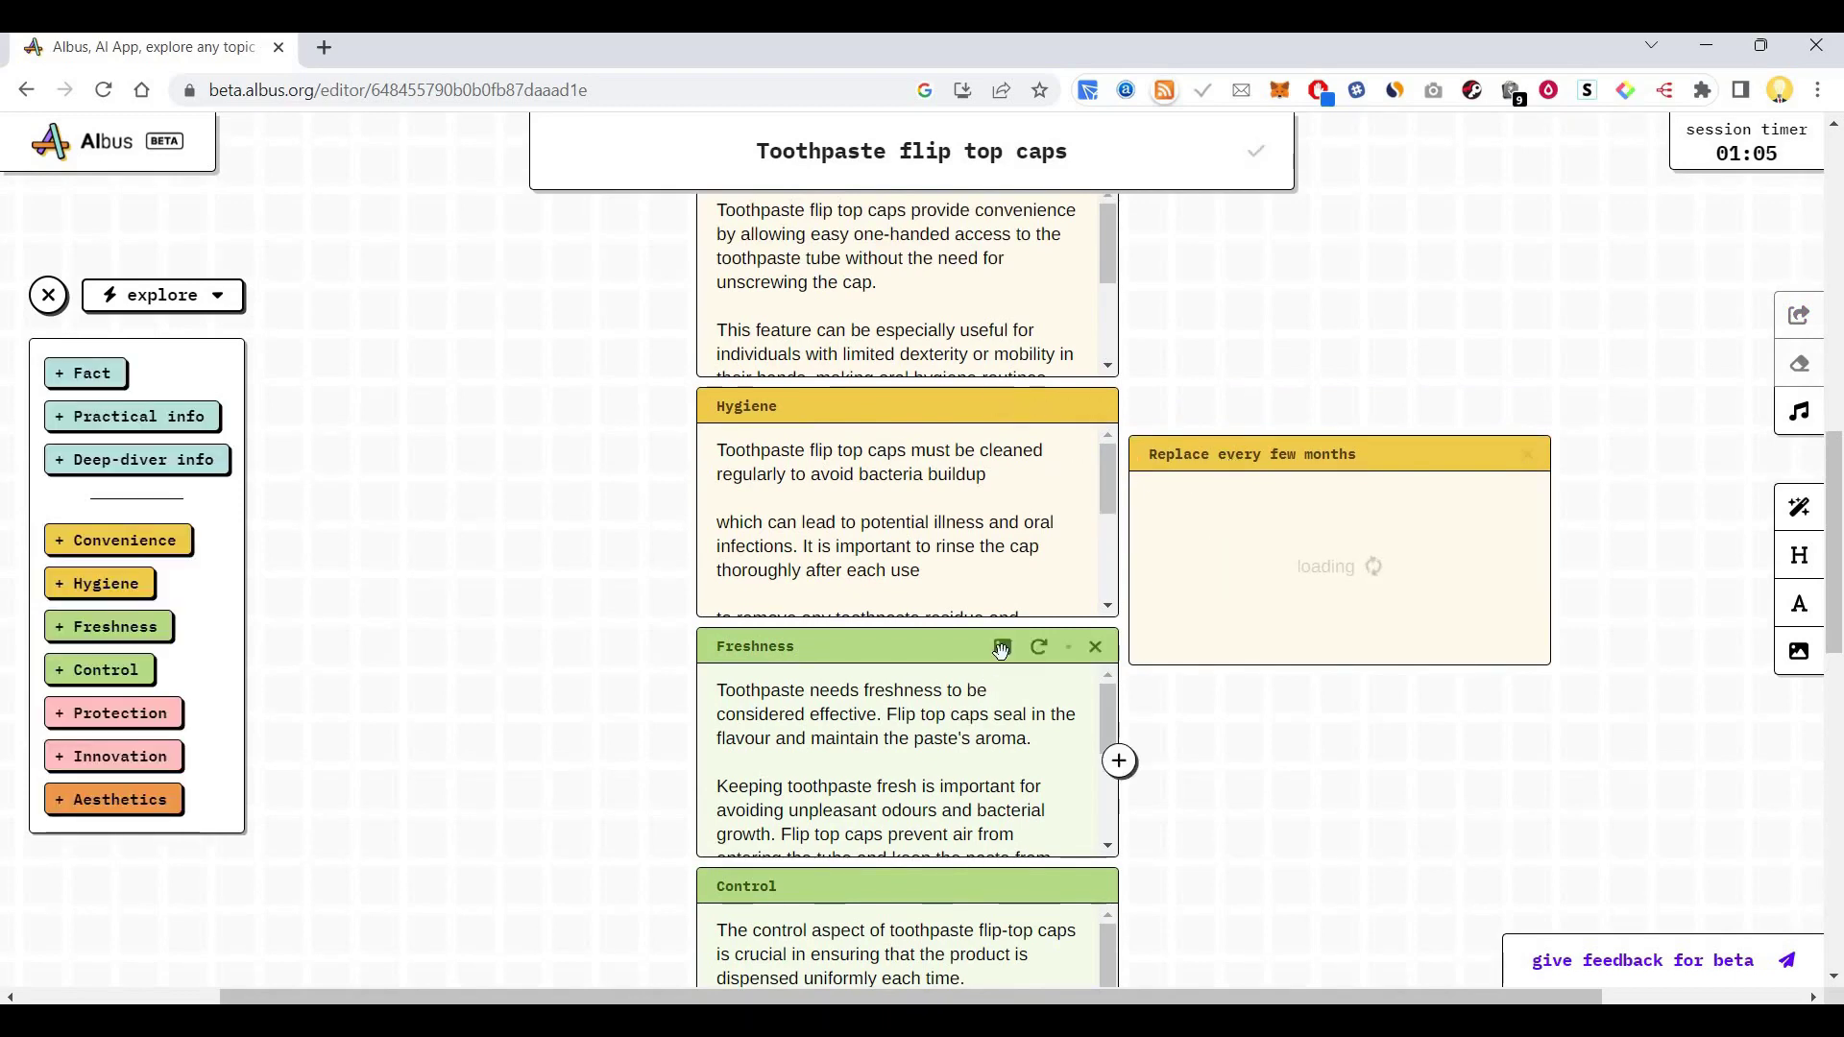
Examine the text of the Freshness, Control and Innovation cards and the "Replace every few months" follow-up card
scroll(834, 612, "down", 1)
scroll(884, 601, "up", 1)
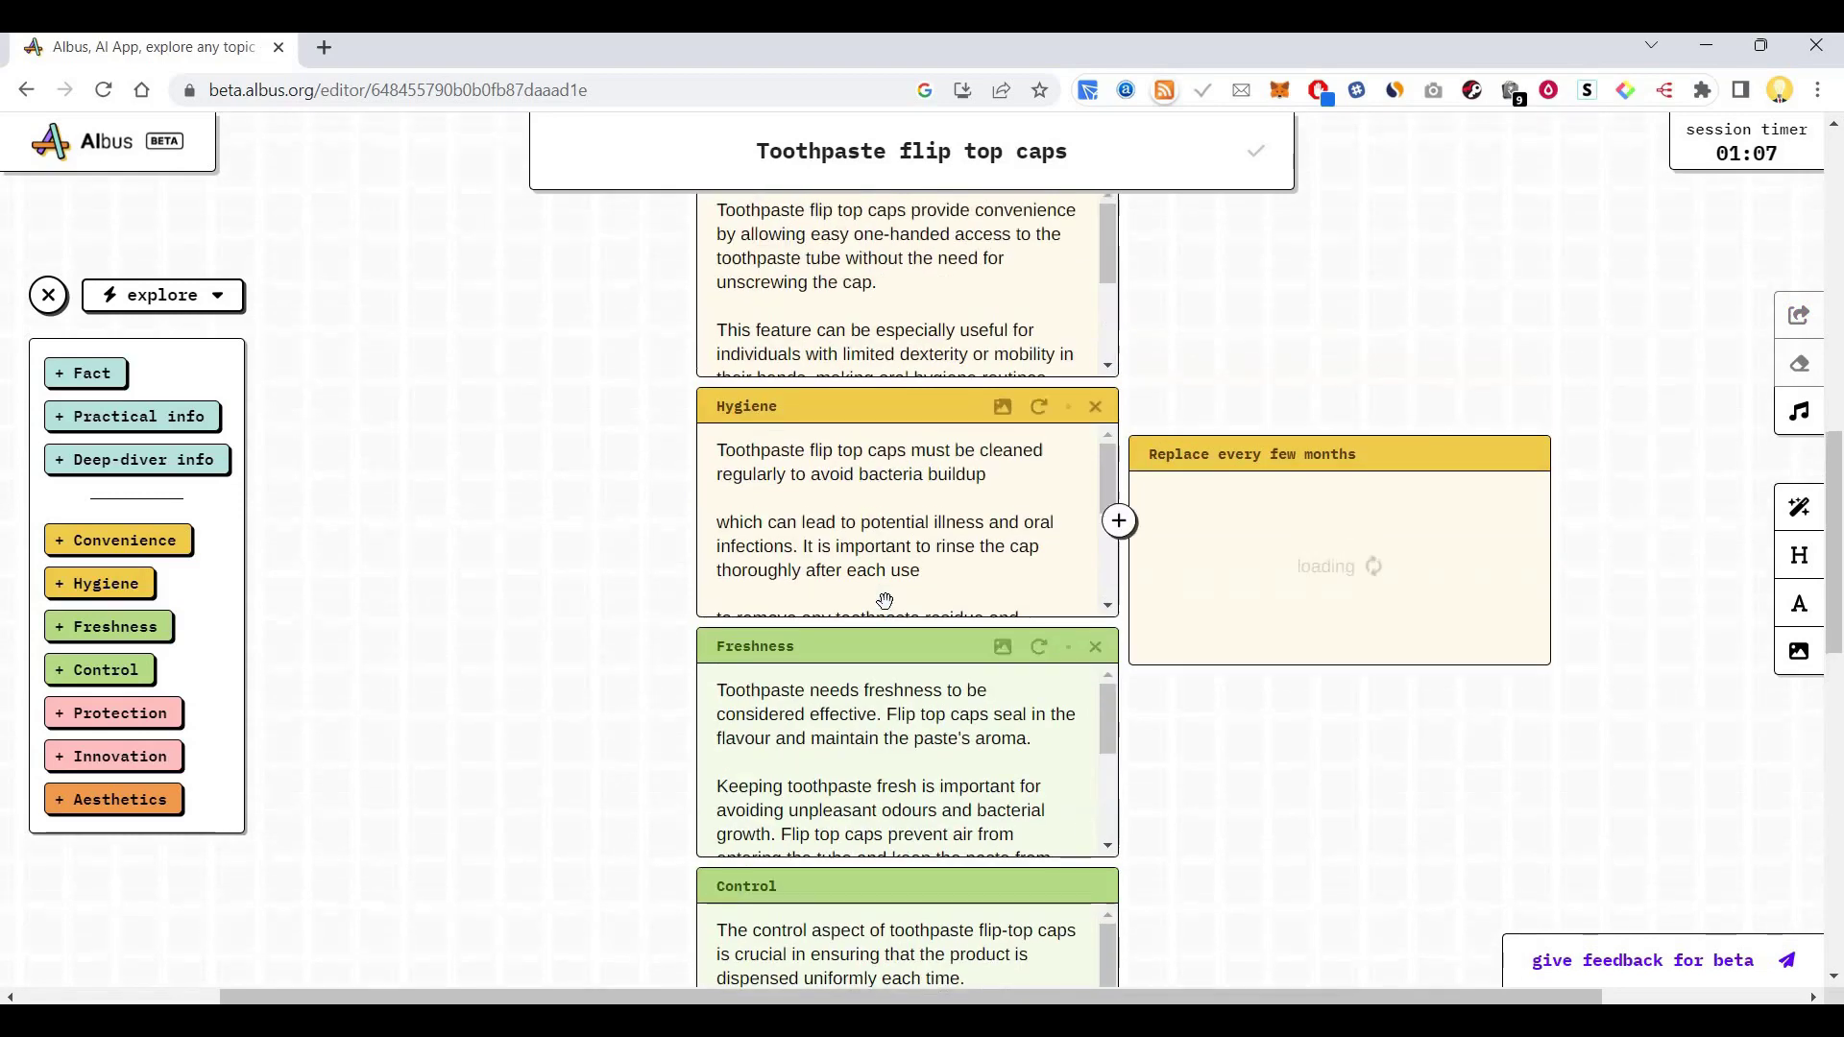
scroll(878, 596, "down", 4)
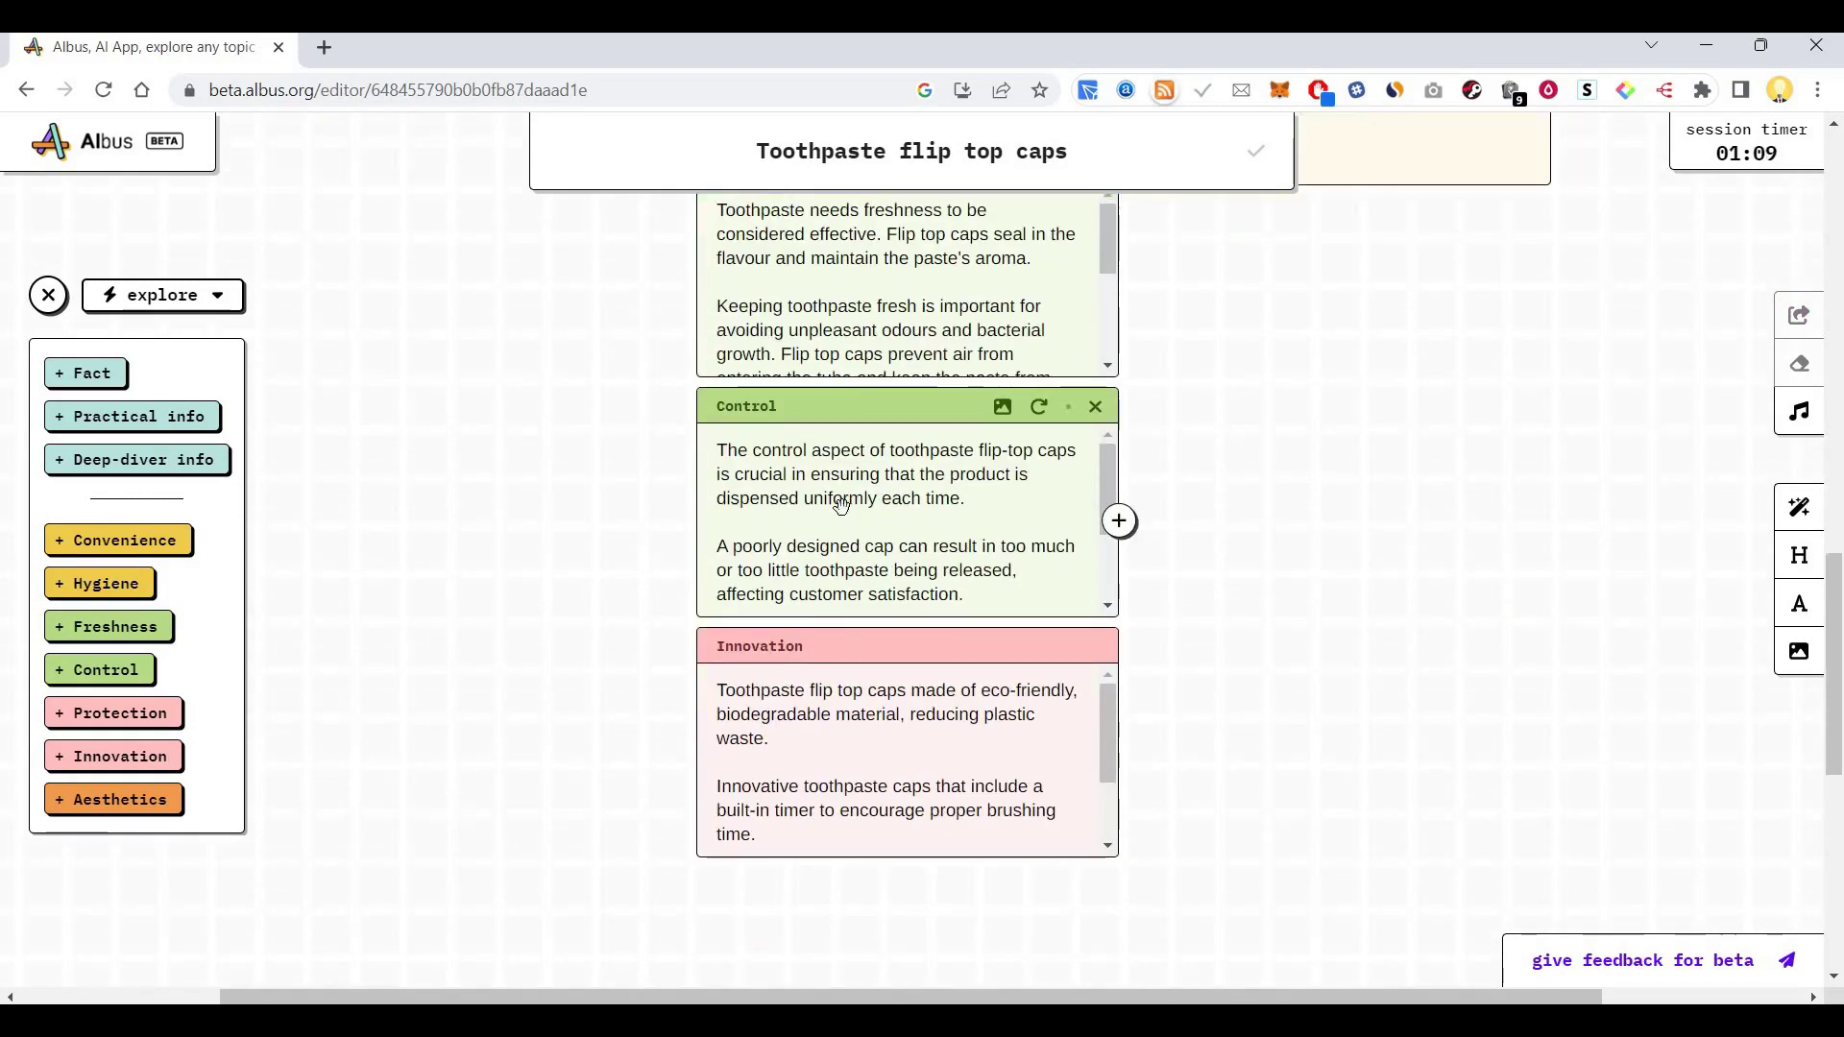
scroll(840, 504, "down", 1)
scroll(840, 504, "up", 3)
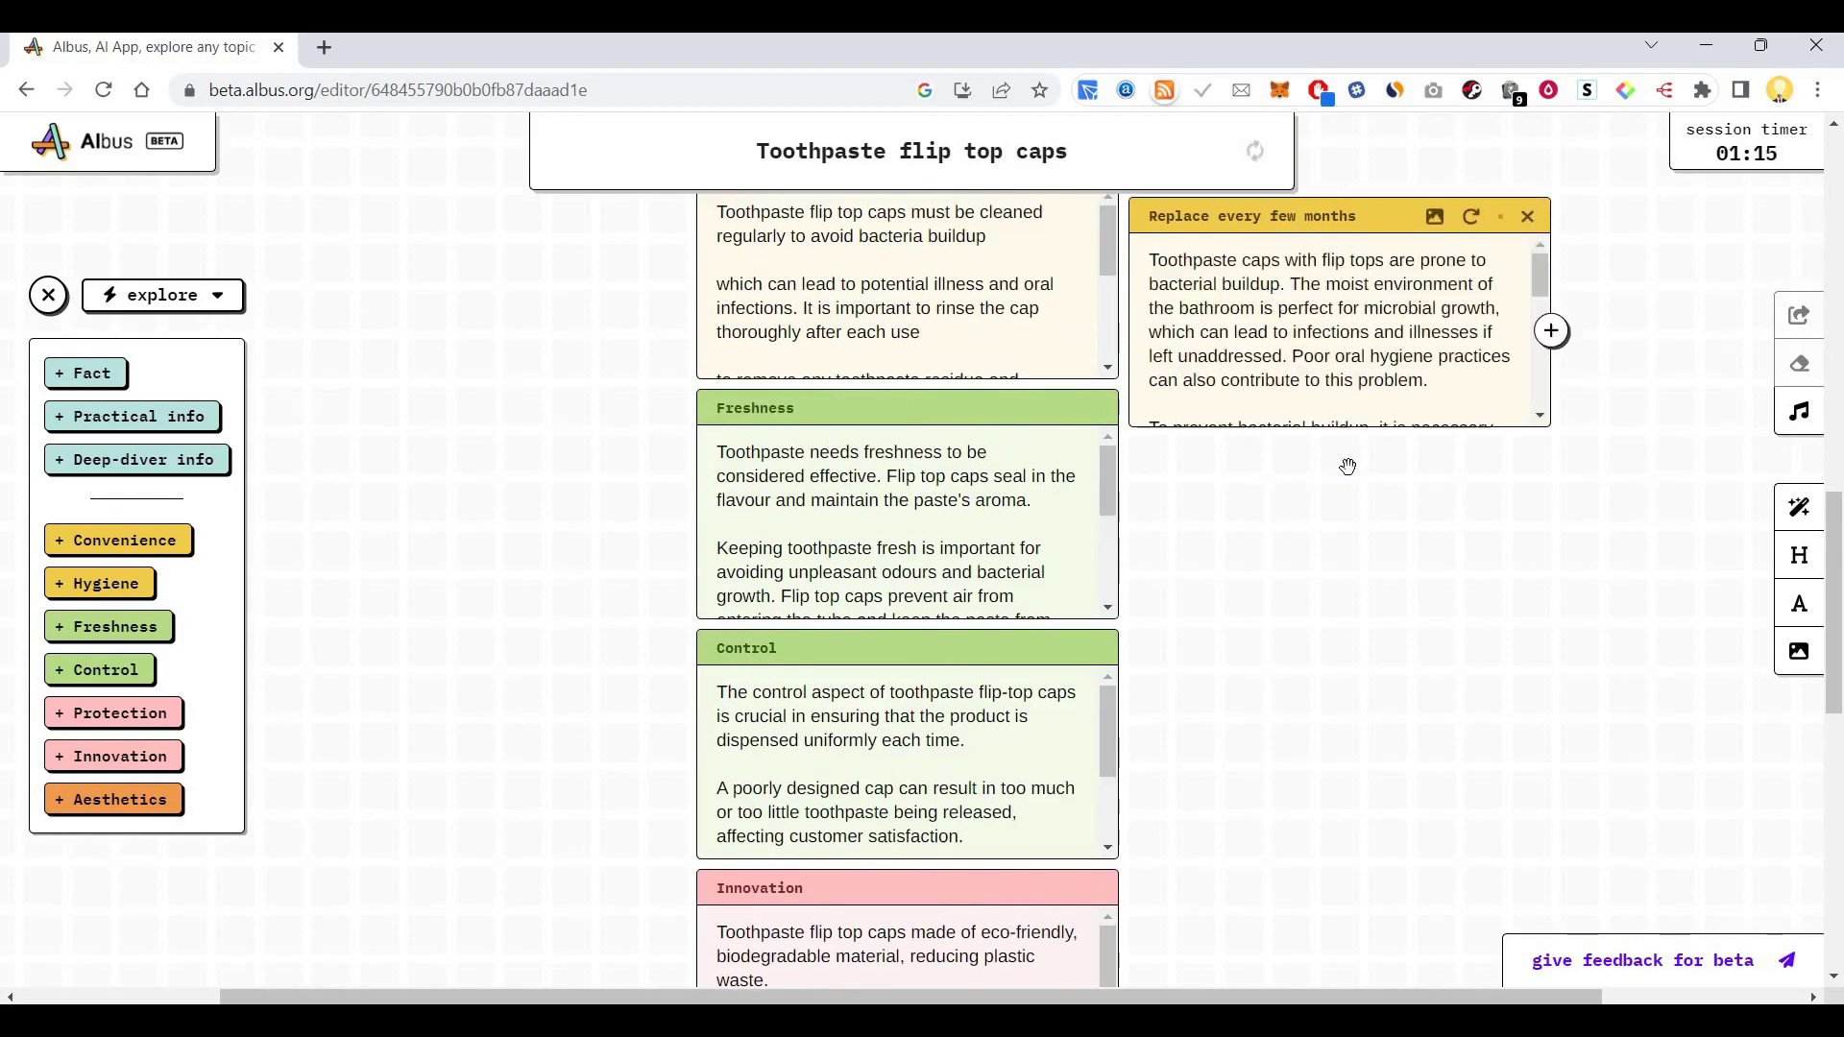
scroll(1378, 442, "up", 1)
scroll(1383, 452, "down", 1)
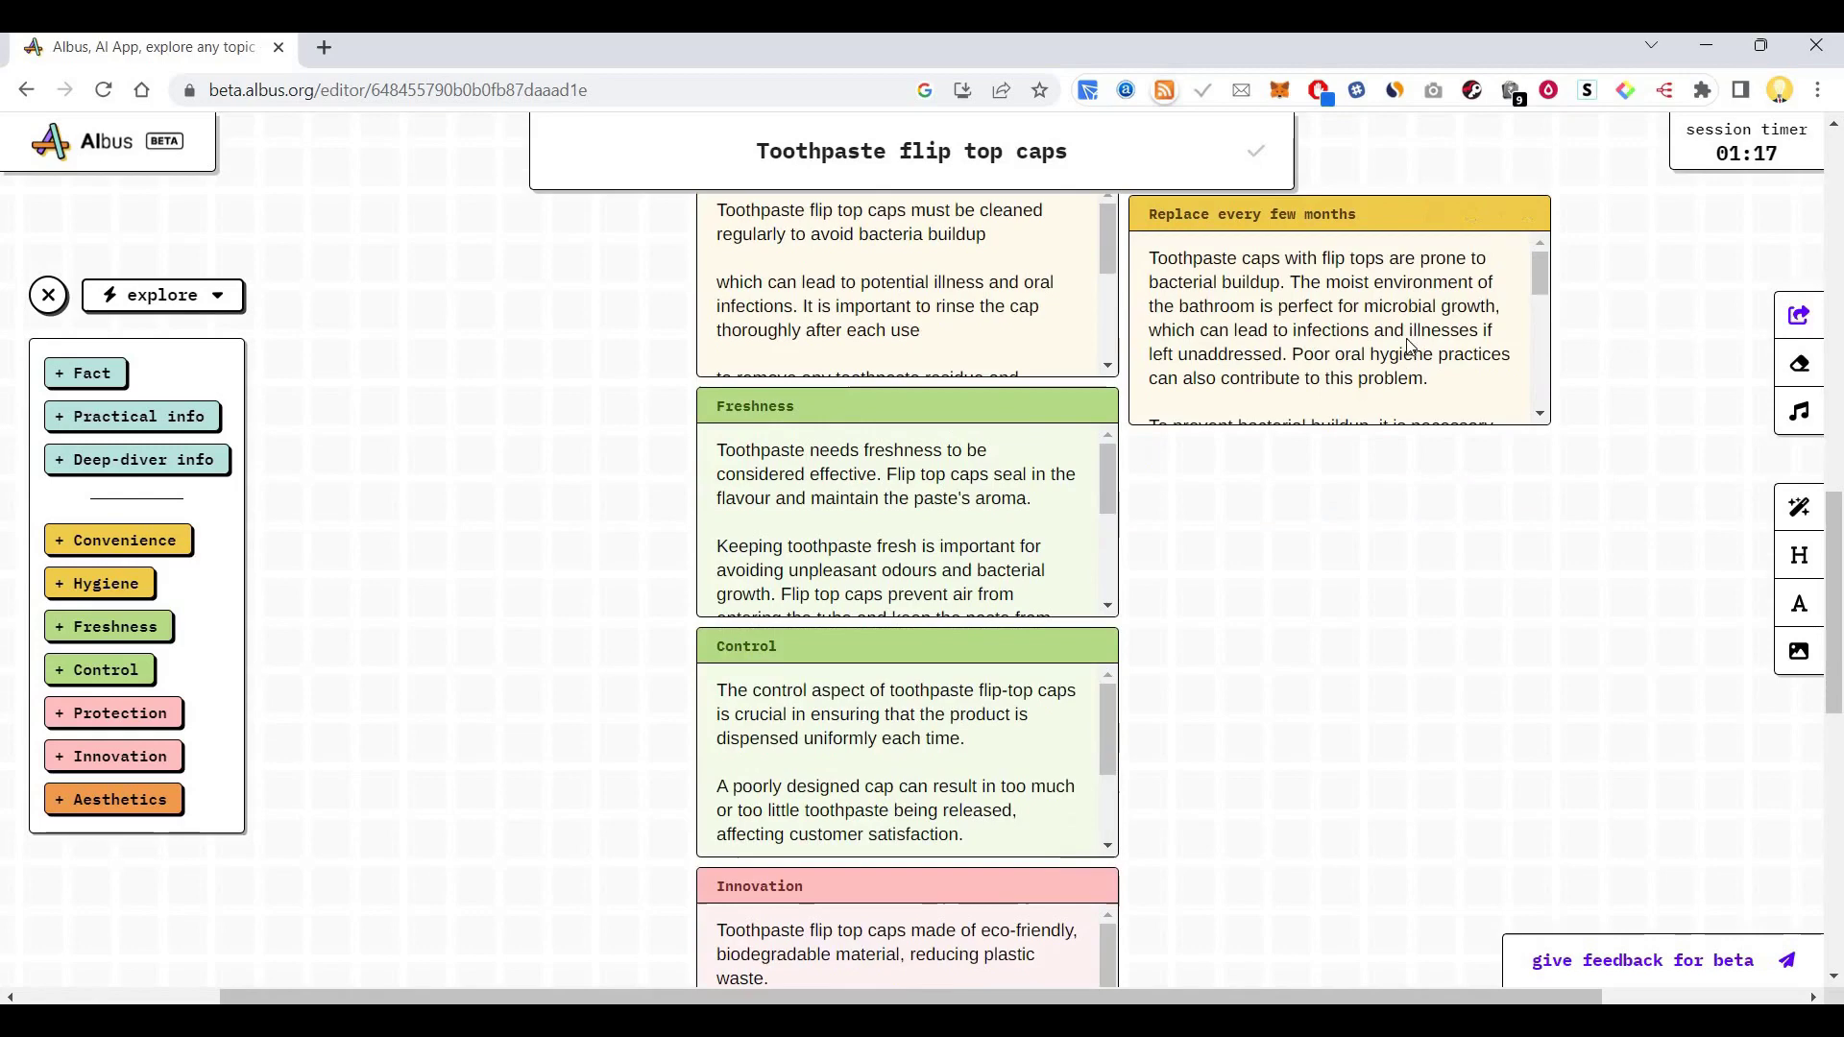
scroll(970, 576, "down", 1)
mouse_move(970, 576)
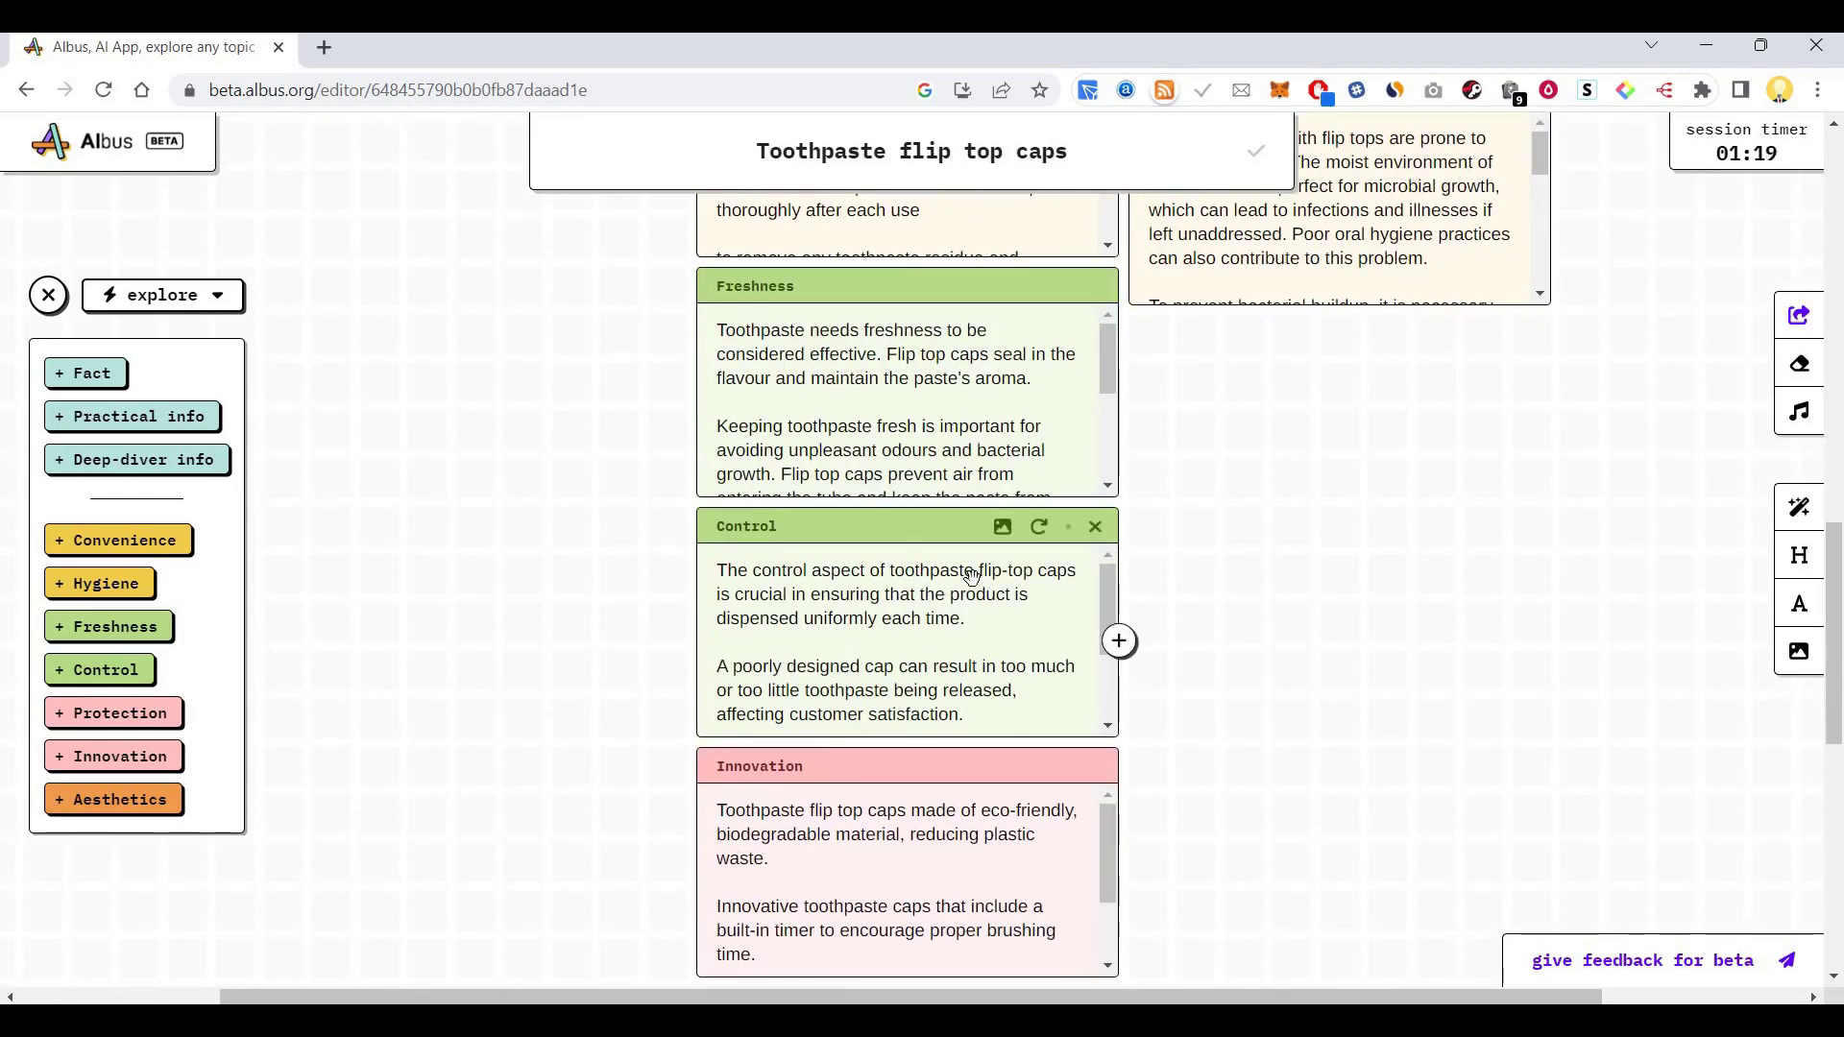
scroll(970, 577, "up", 1)
Expand the Innovation card with a general "Tell me more" follow-up card
scroll(819, 616, "down", 3)
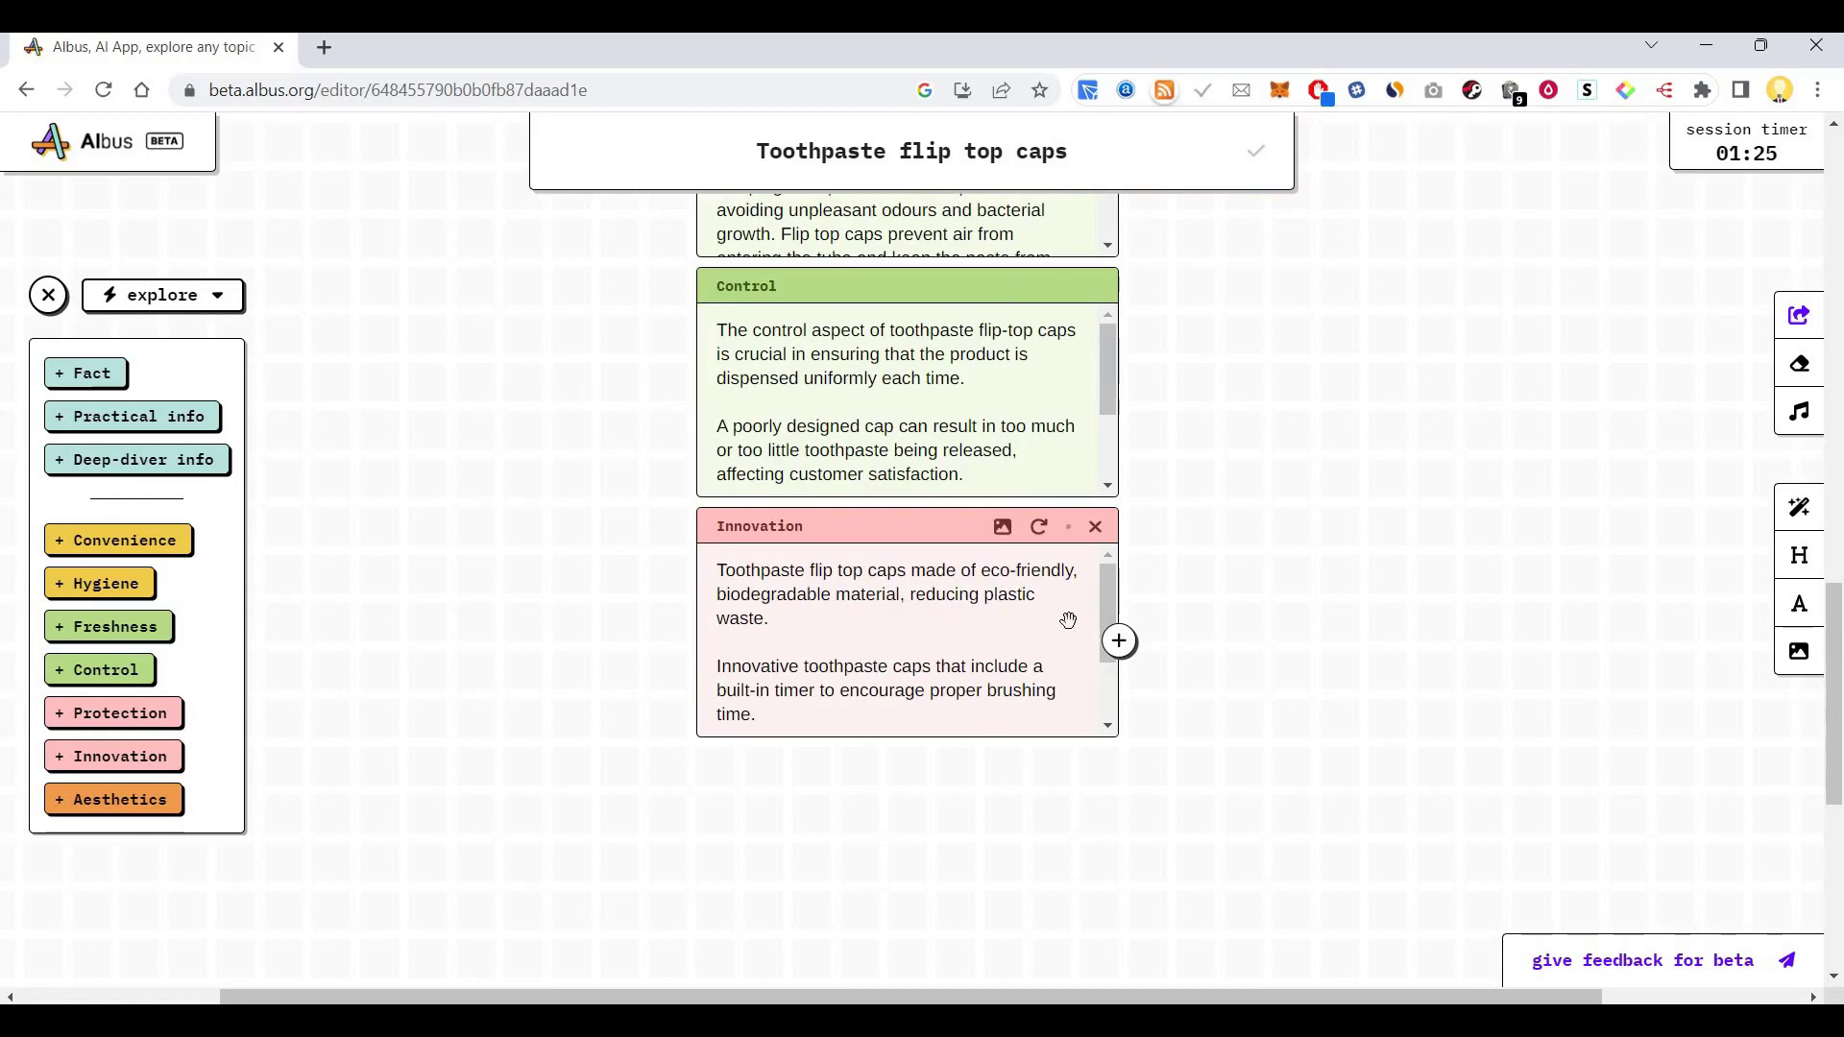
left_click(1119, 641)
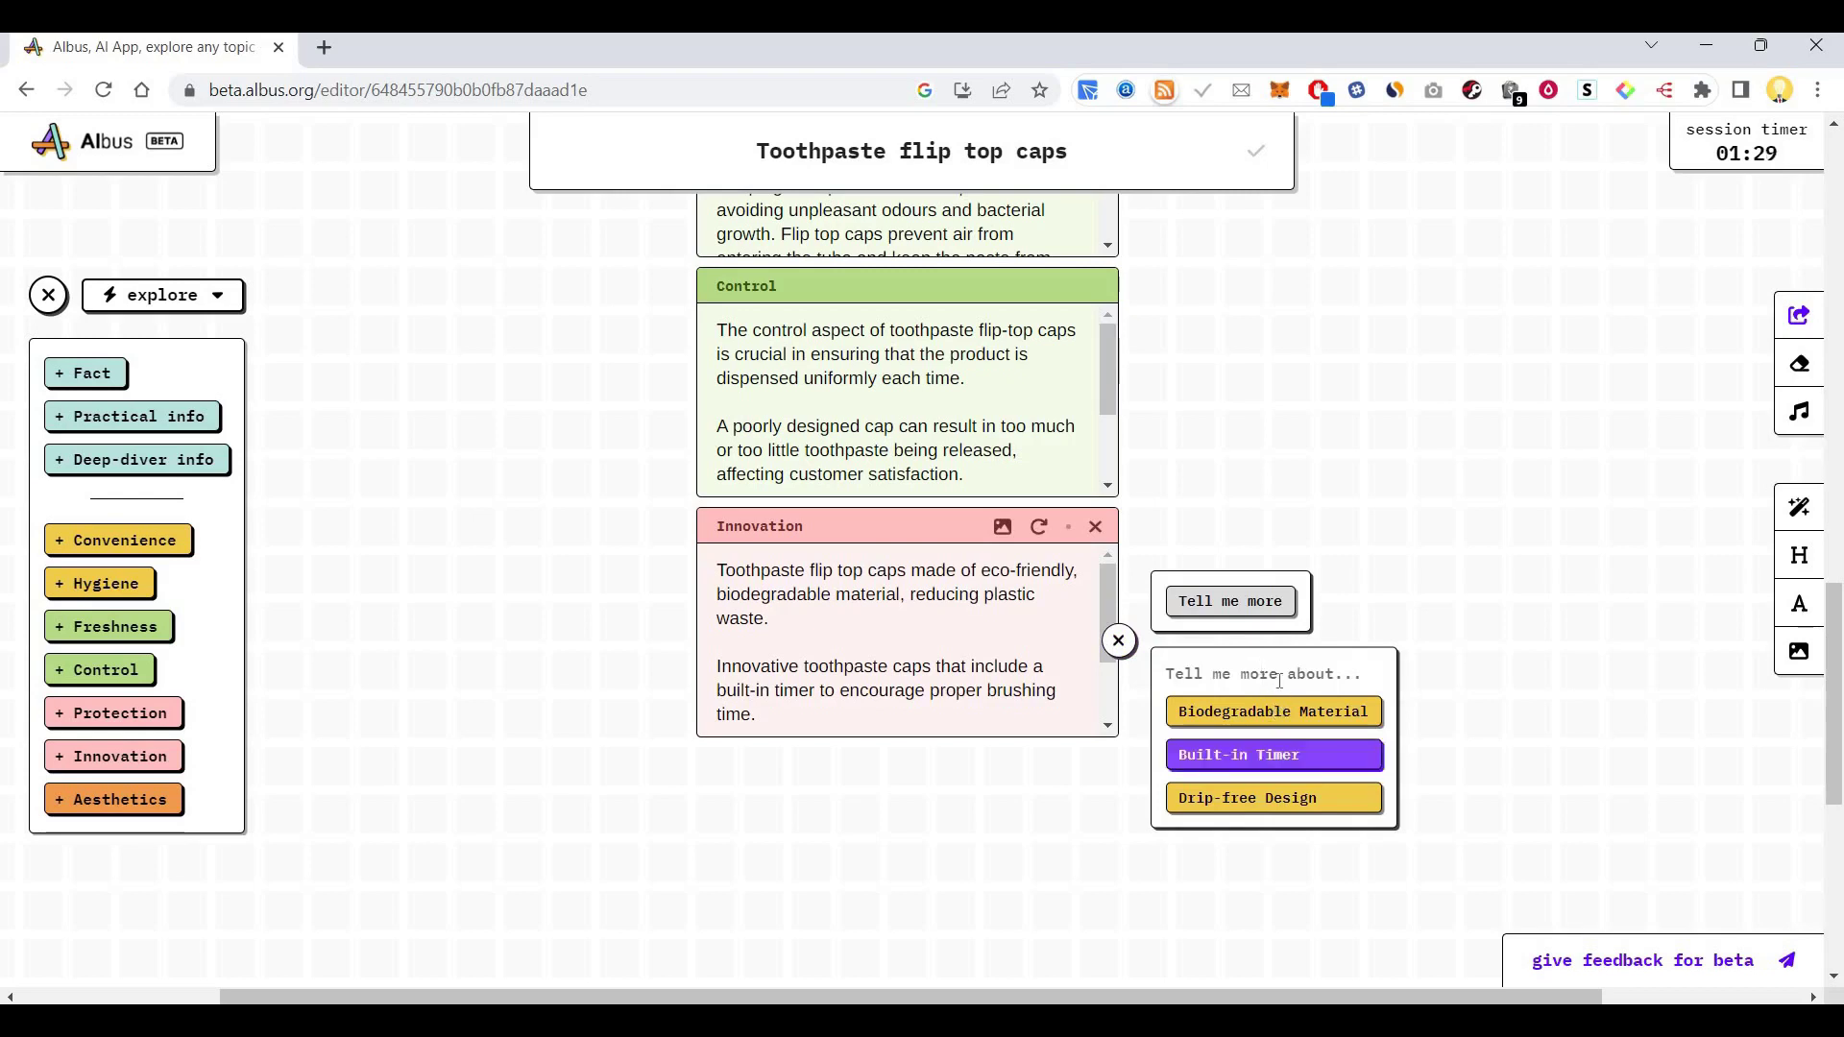
triple_click(1271, 665)
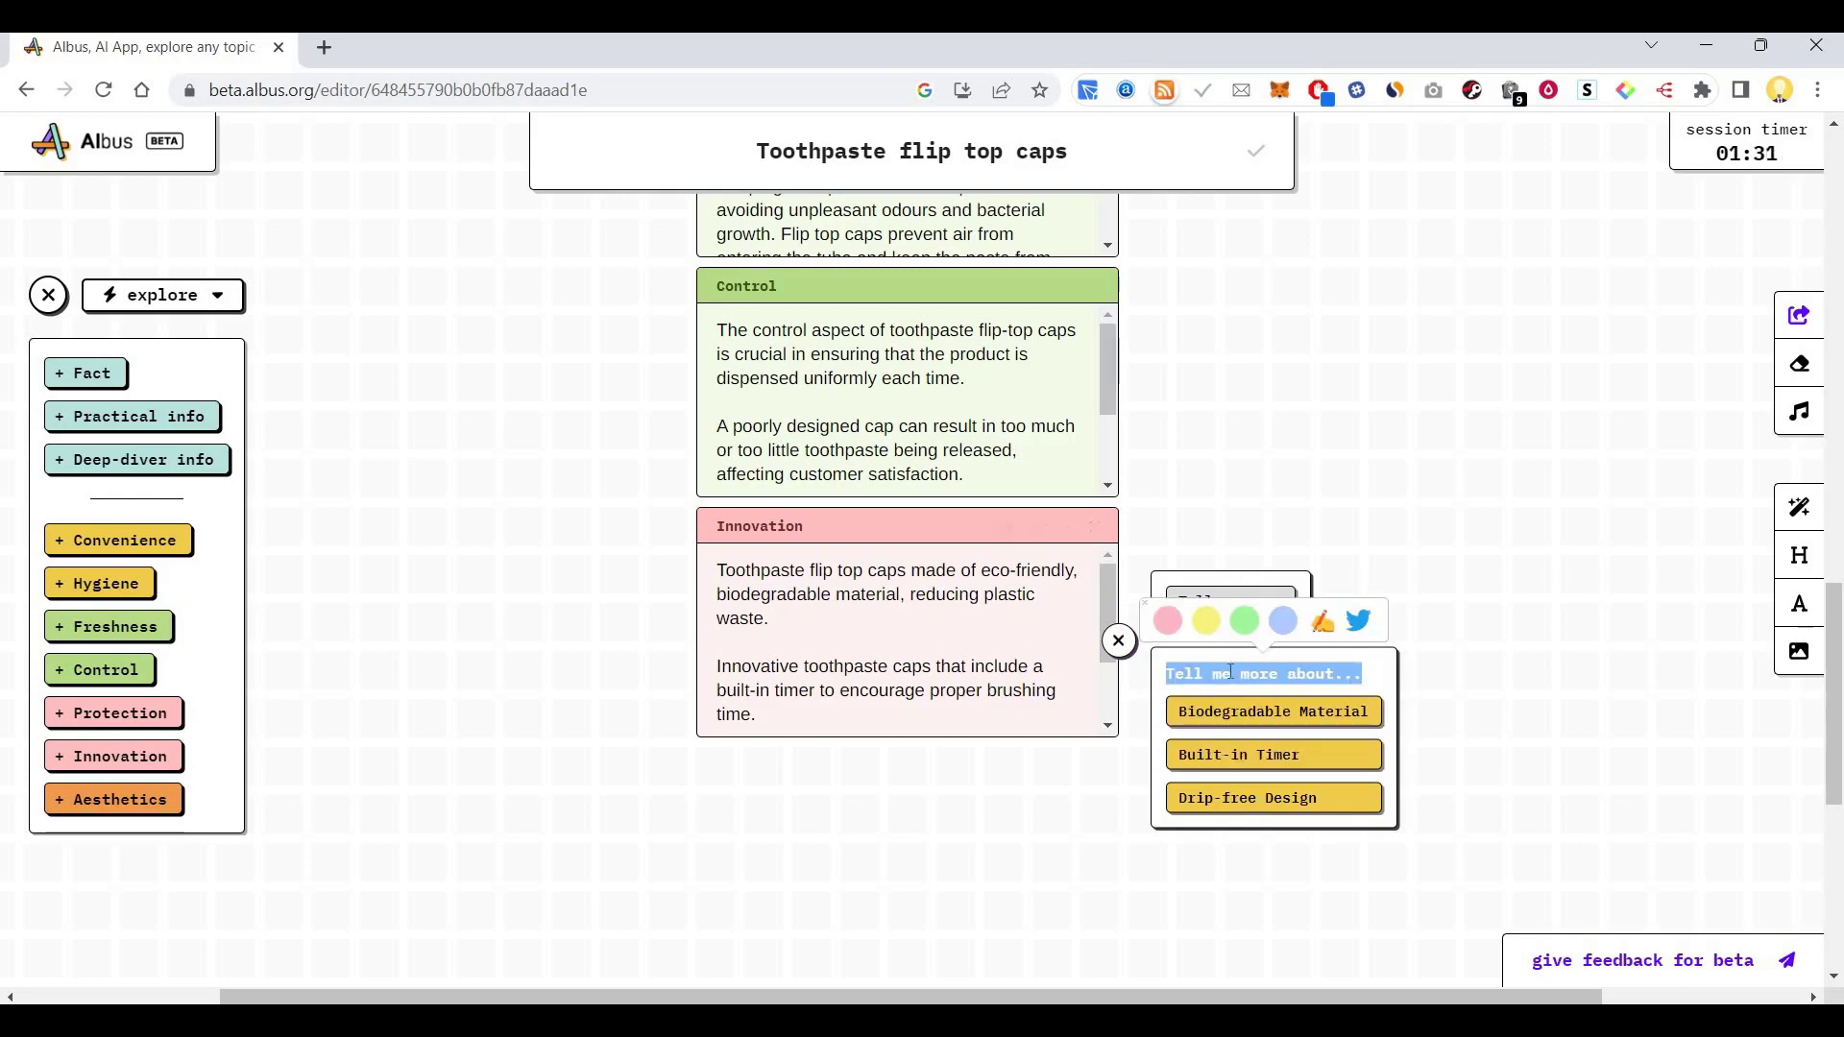
left_click(1253, 611)
left_click(1253, 602)
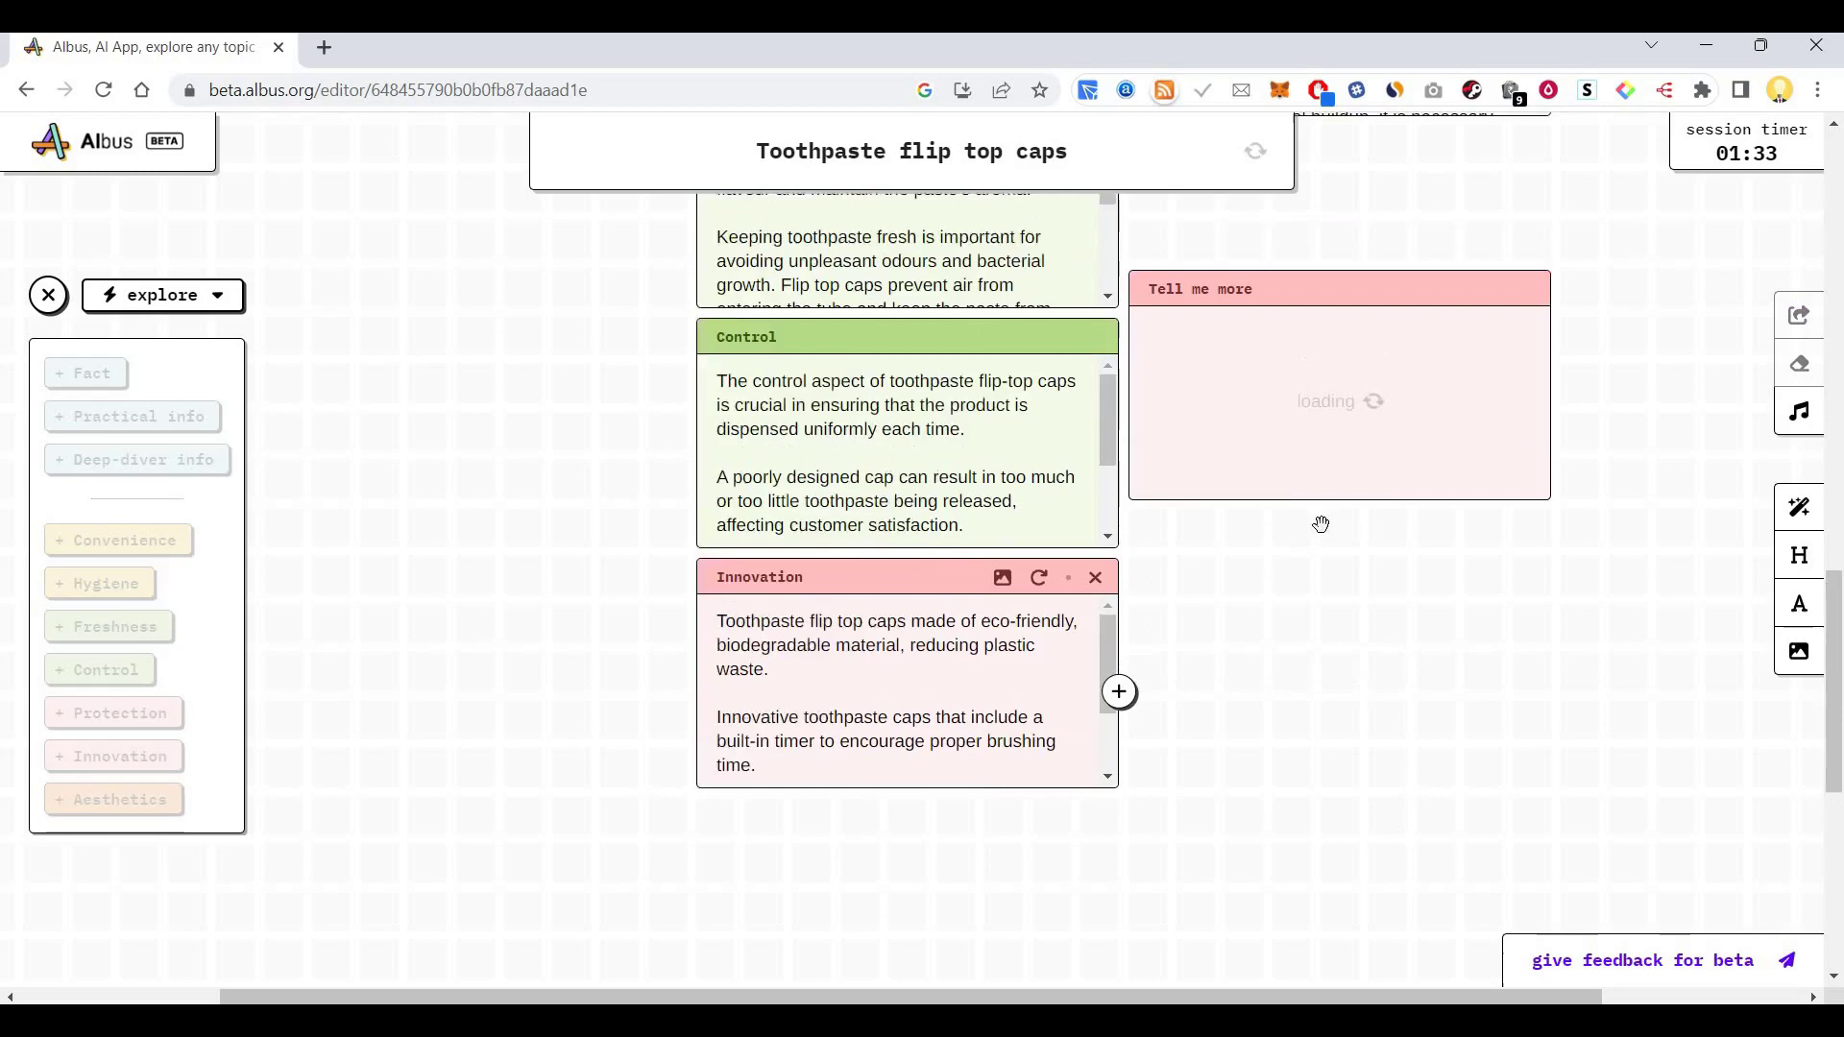
Generate an image suggestion for the Control card
scroll(1319, 538, "up", 2)
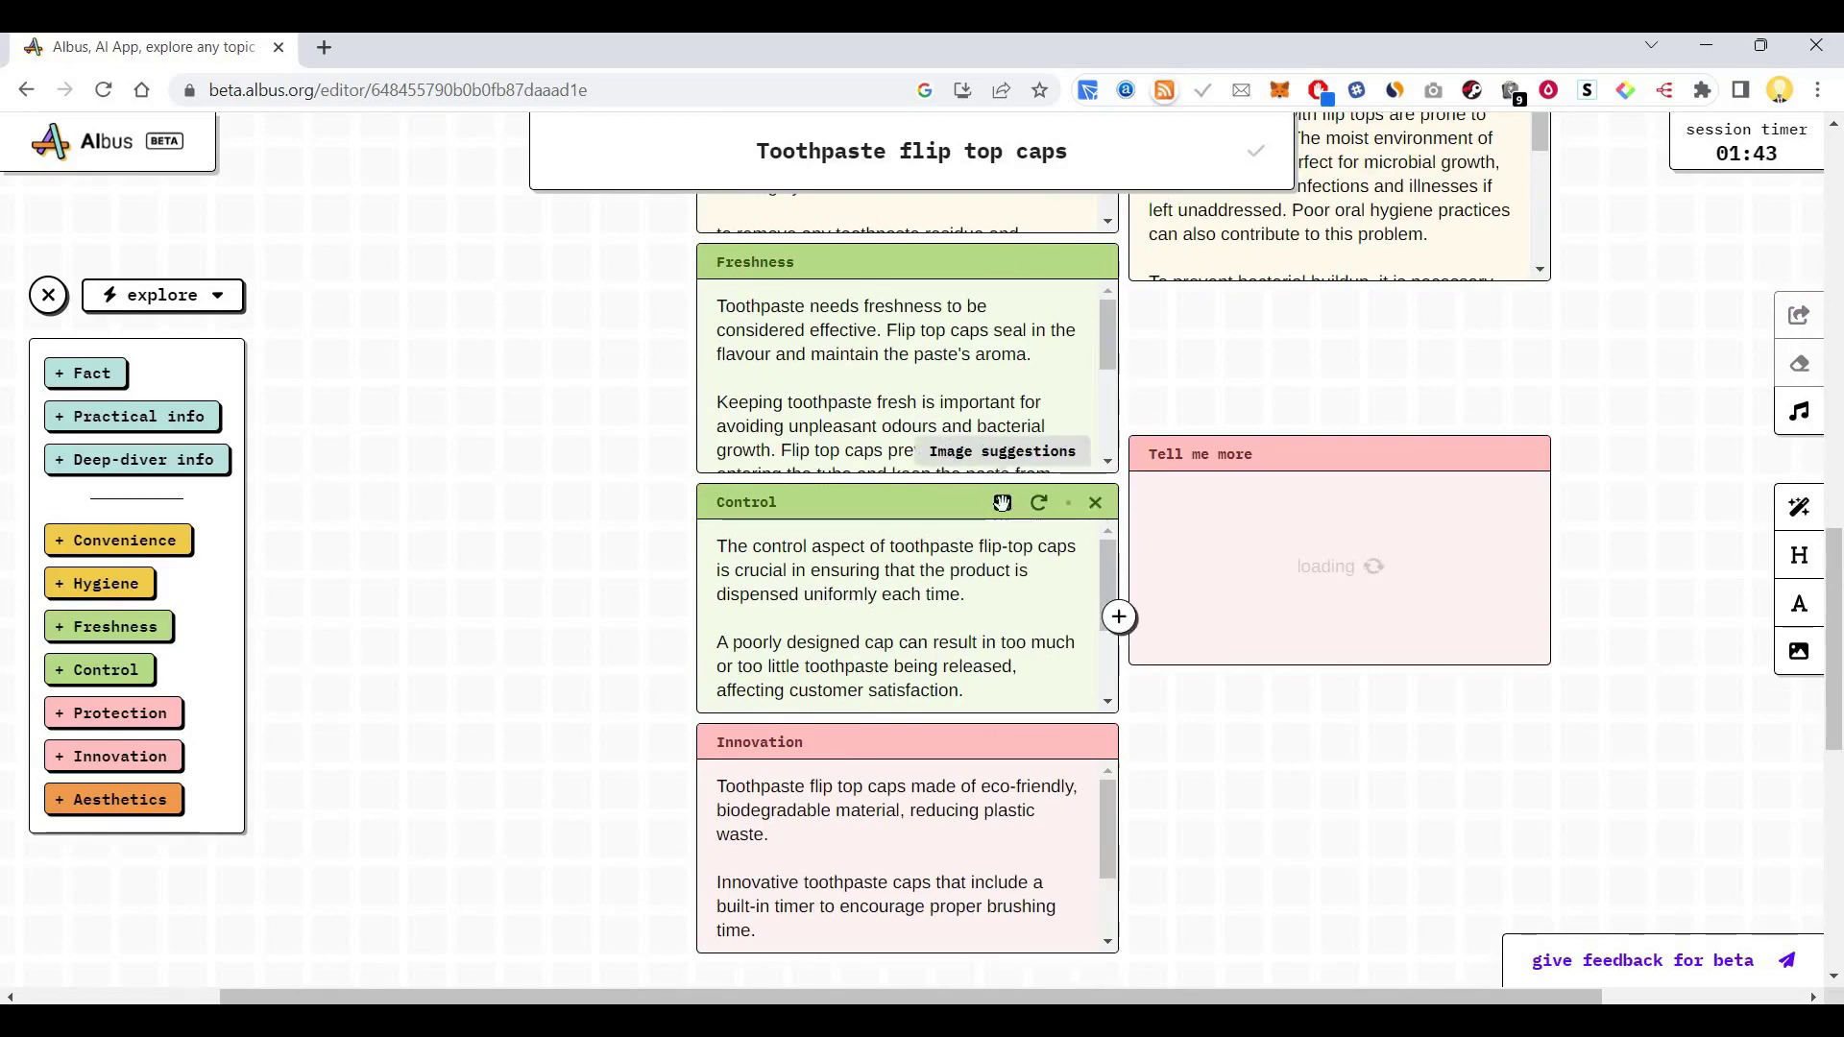
left_click(1002, 502)
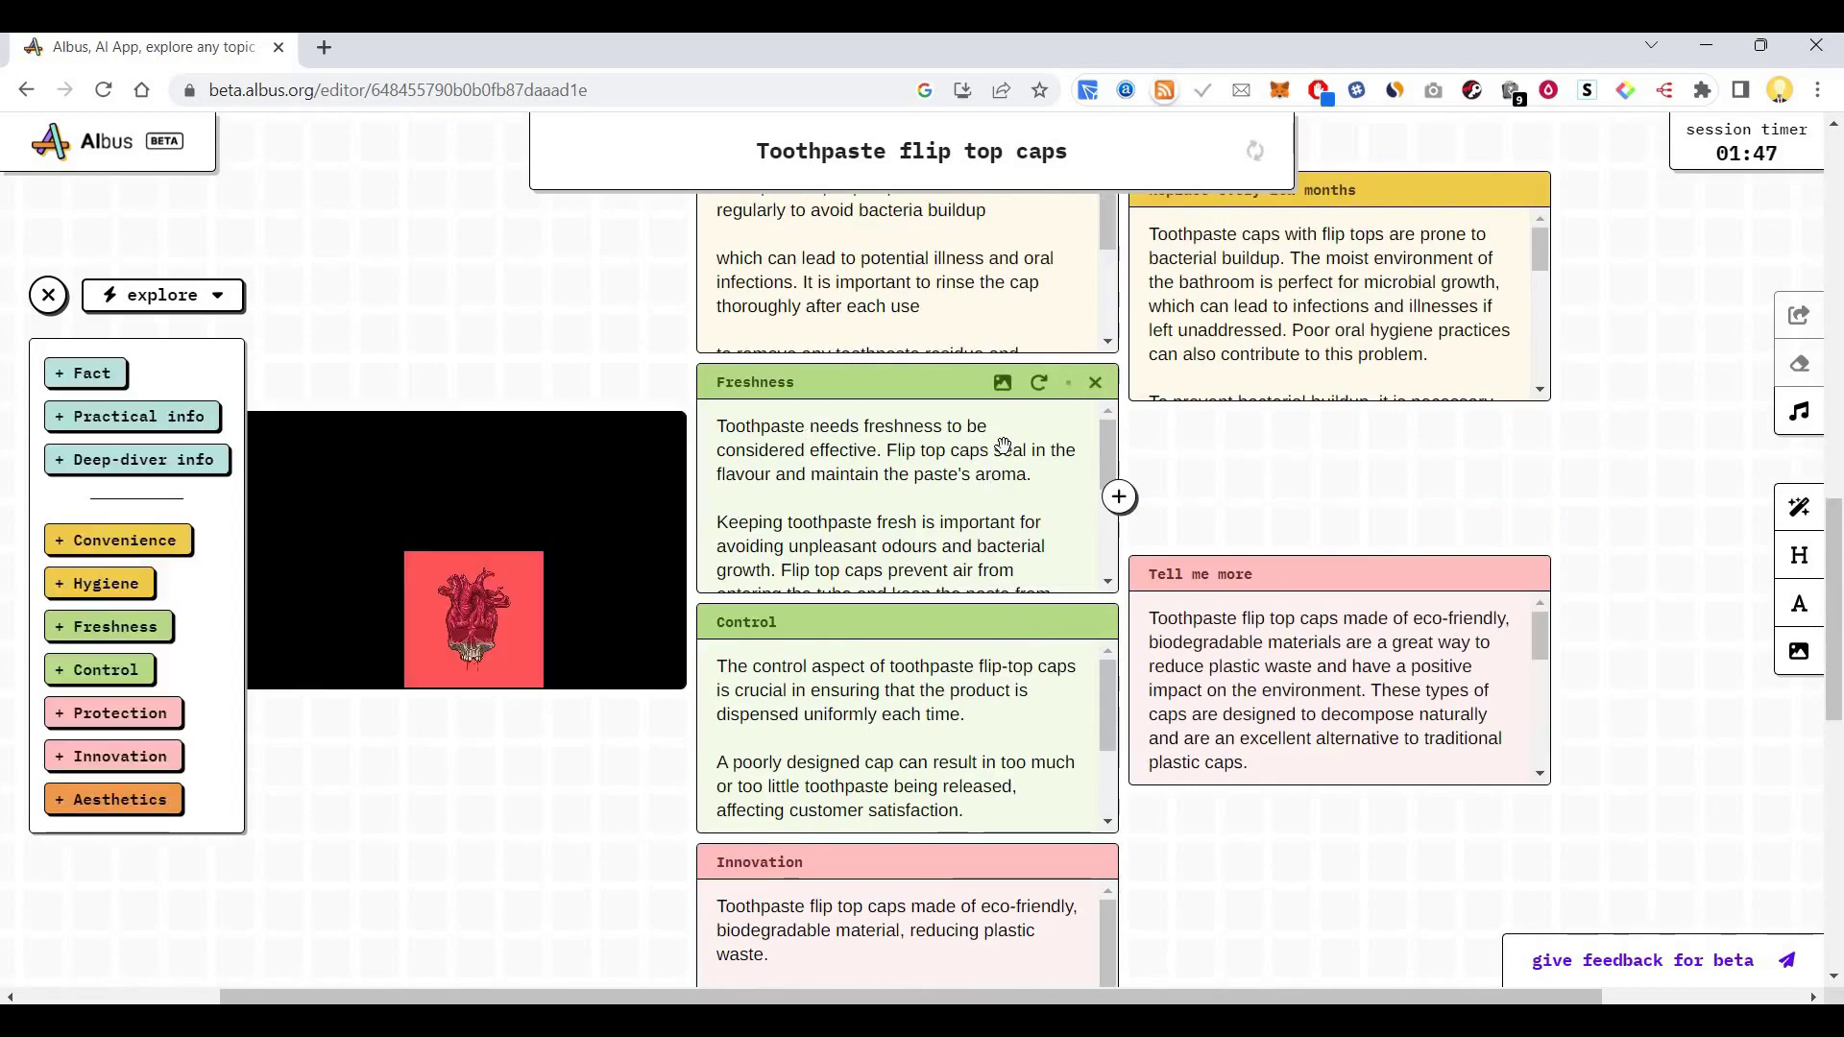
Generate an image suggestion for the Freshness card and look over the suggested images beside the cards
left_click(1004, 381)
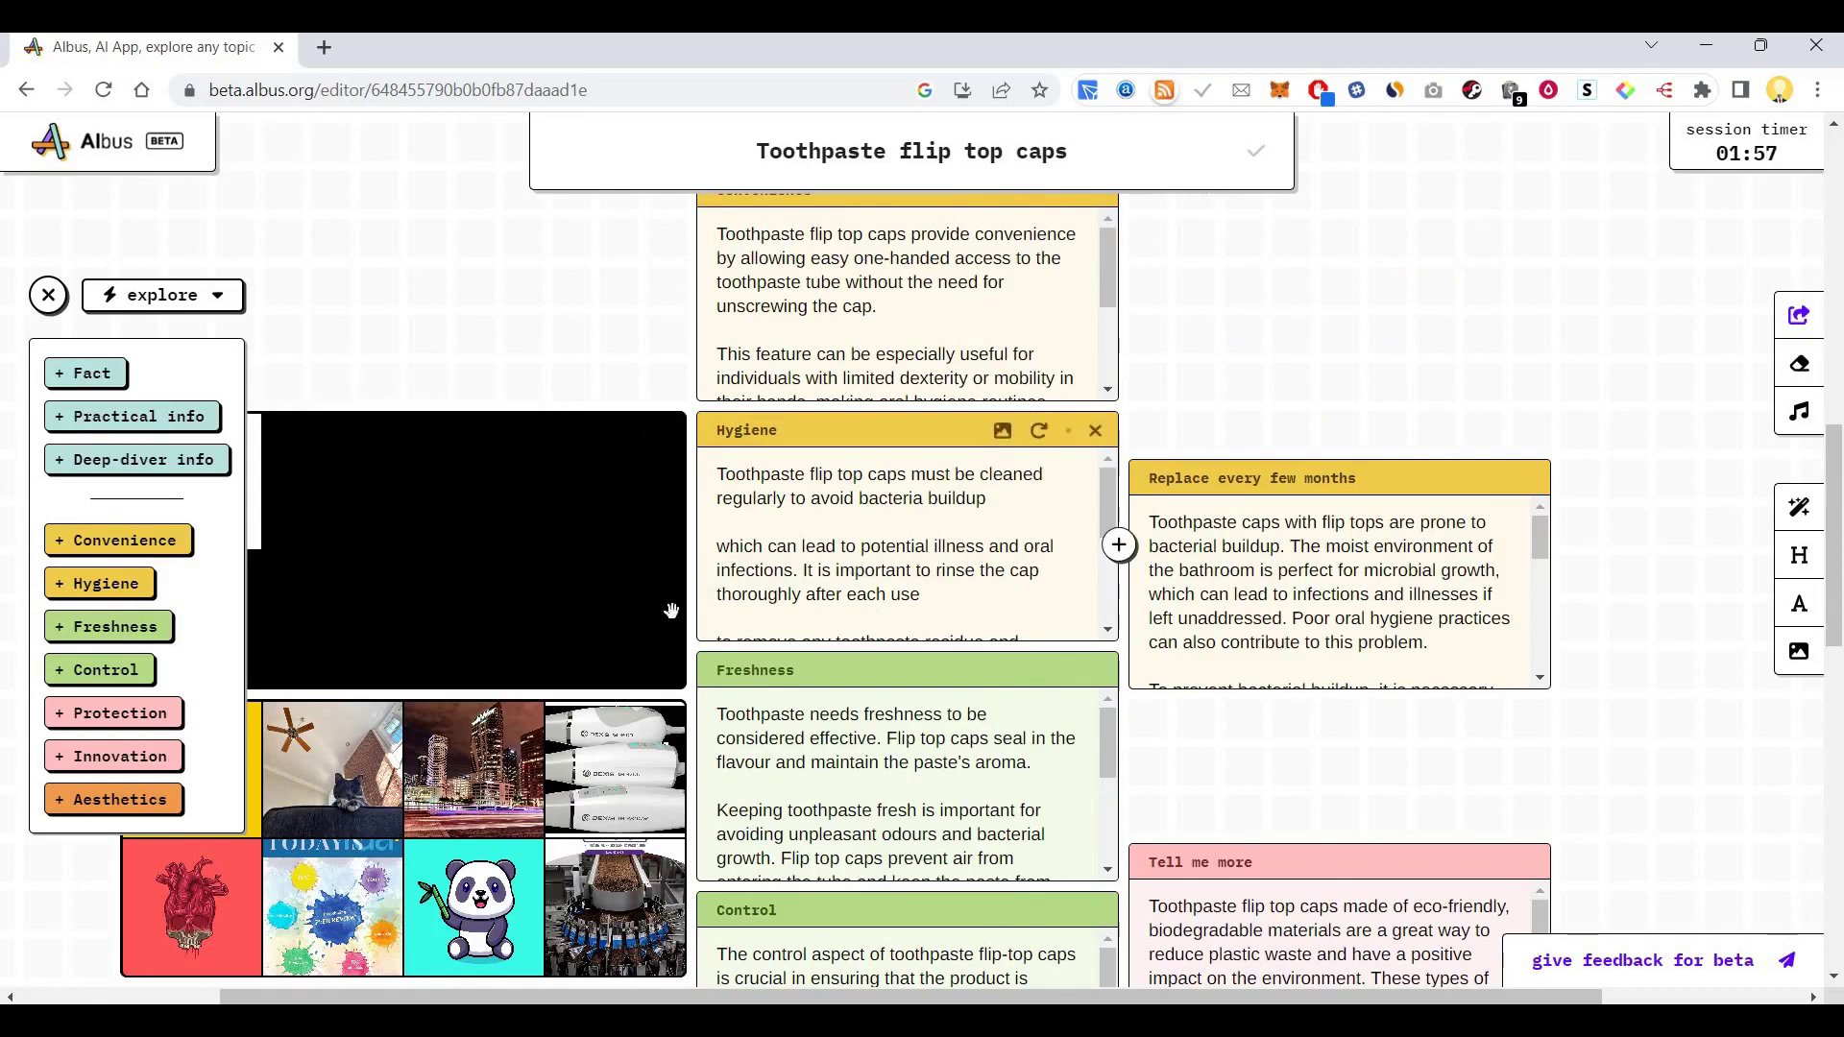
scroll(958, 494, "up", 2)
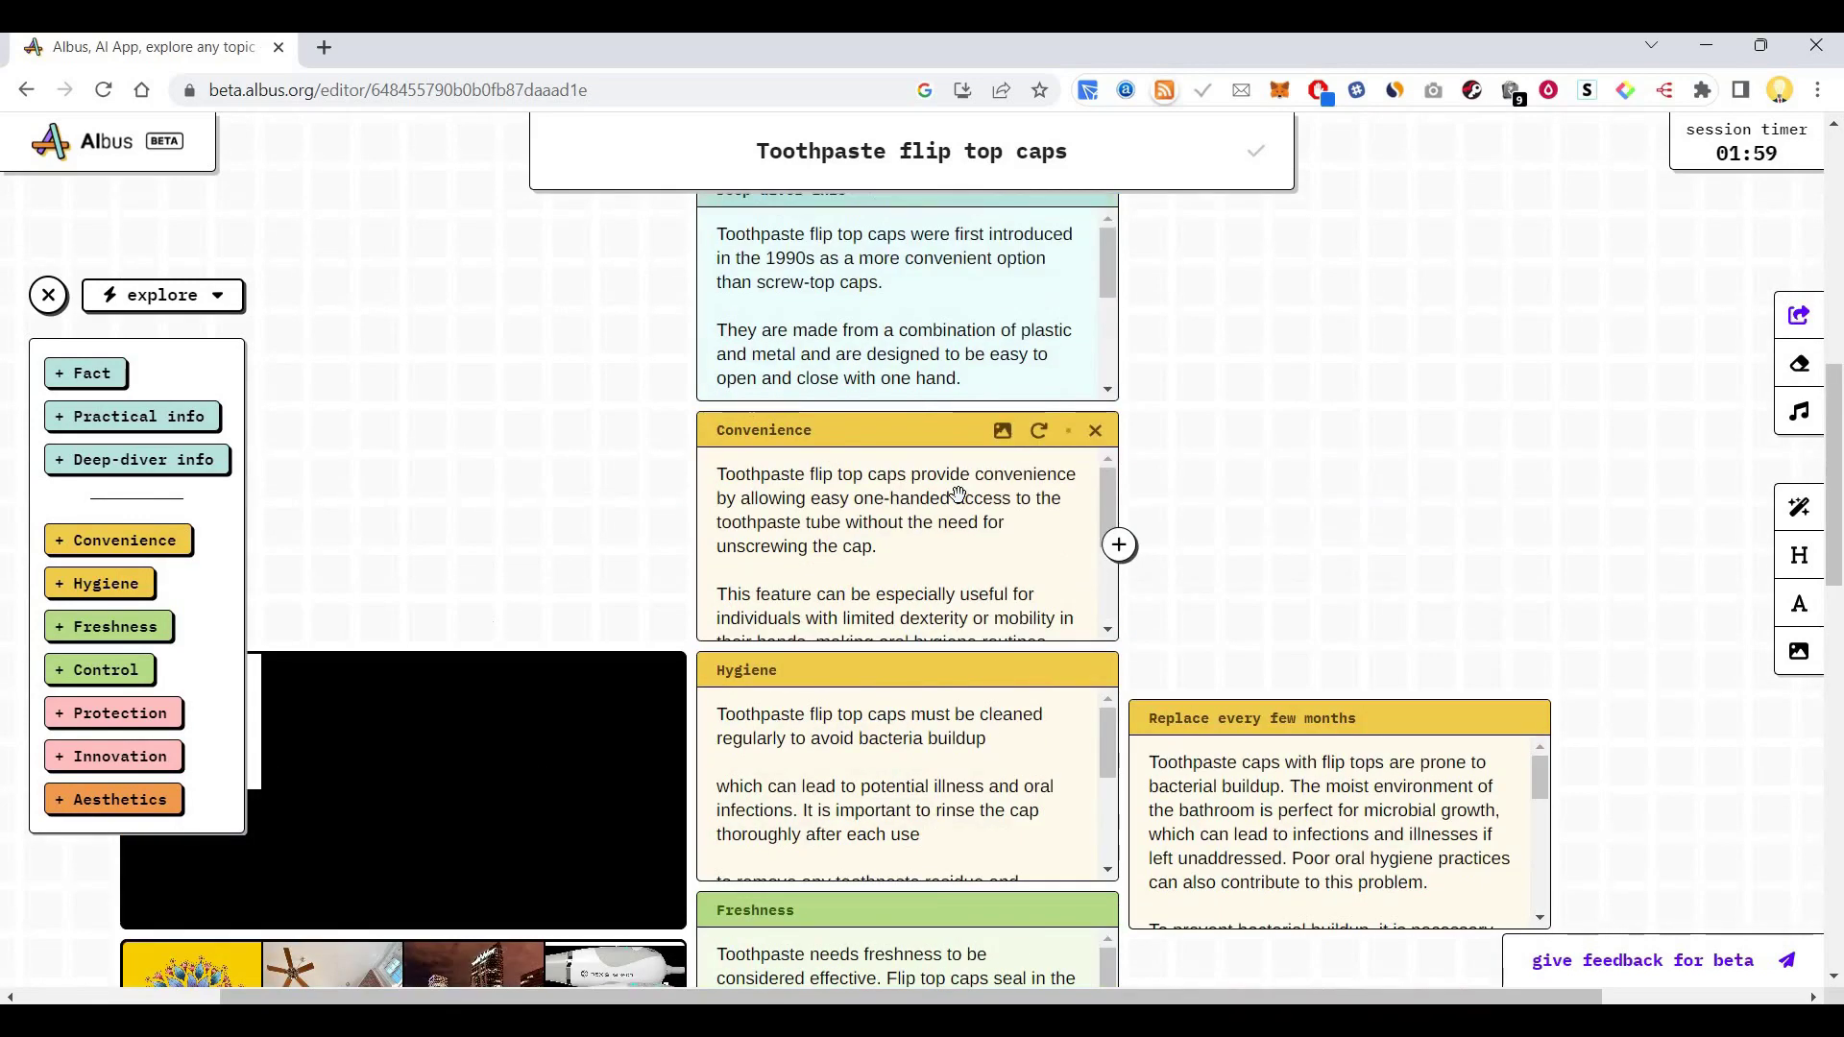
scroll(958, 495, "up", 2)
scroll(864, 485, "down", 8)
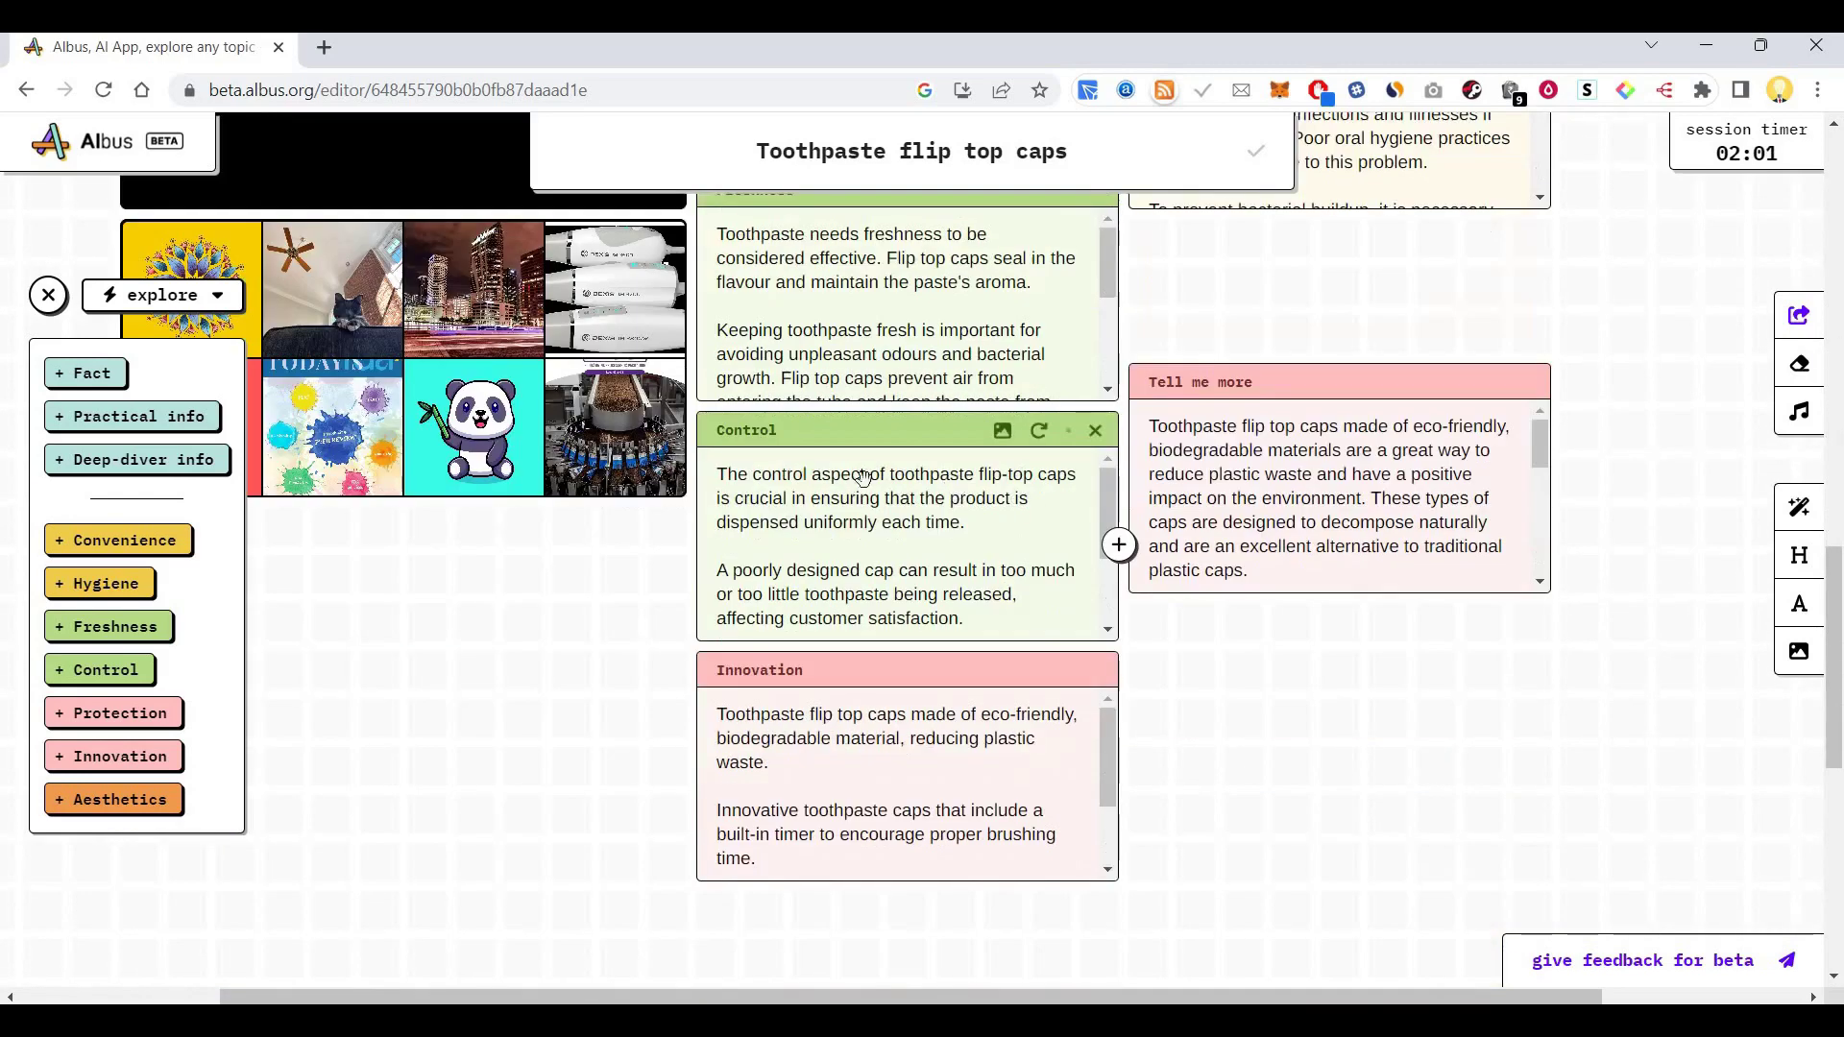
scroll(861, 477, "up", 1)
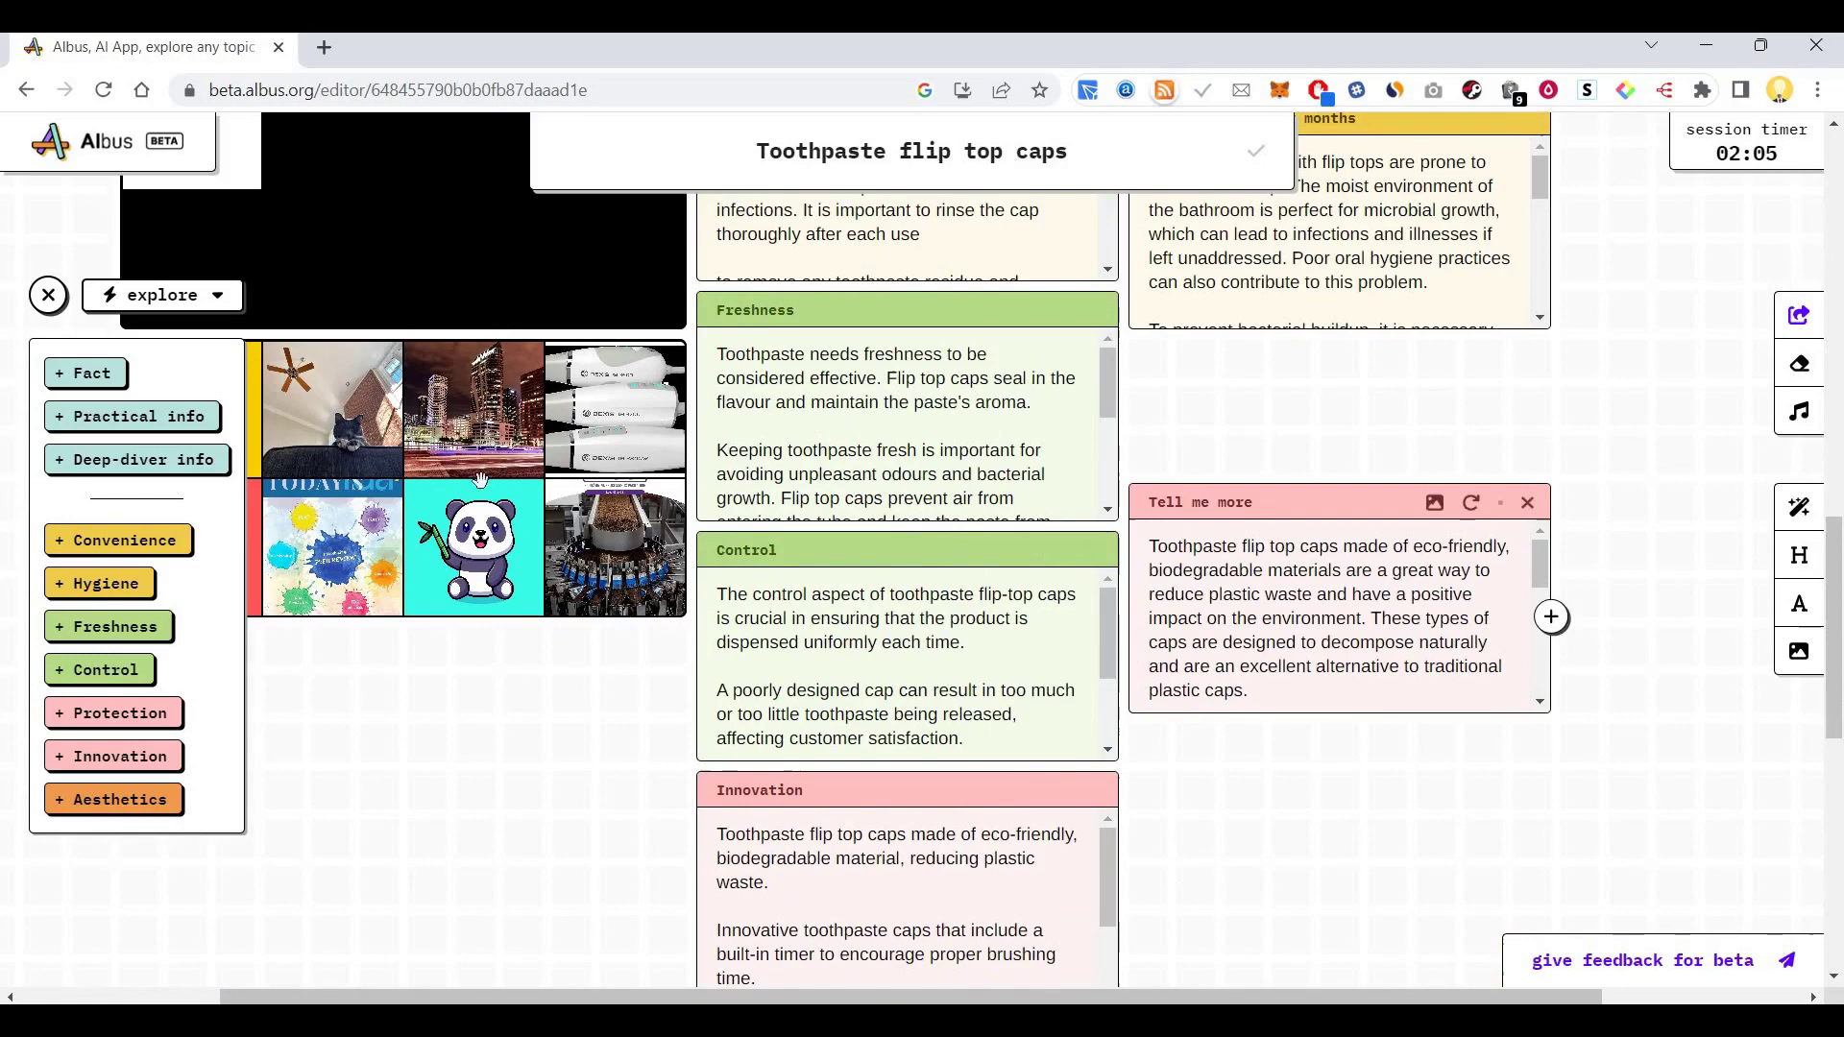
Activate the Suggest image tool for the board near the Deep-diver info card
scroll(1105, 422, "up", 9)
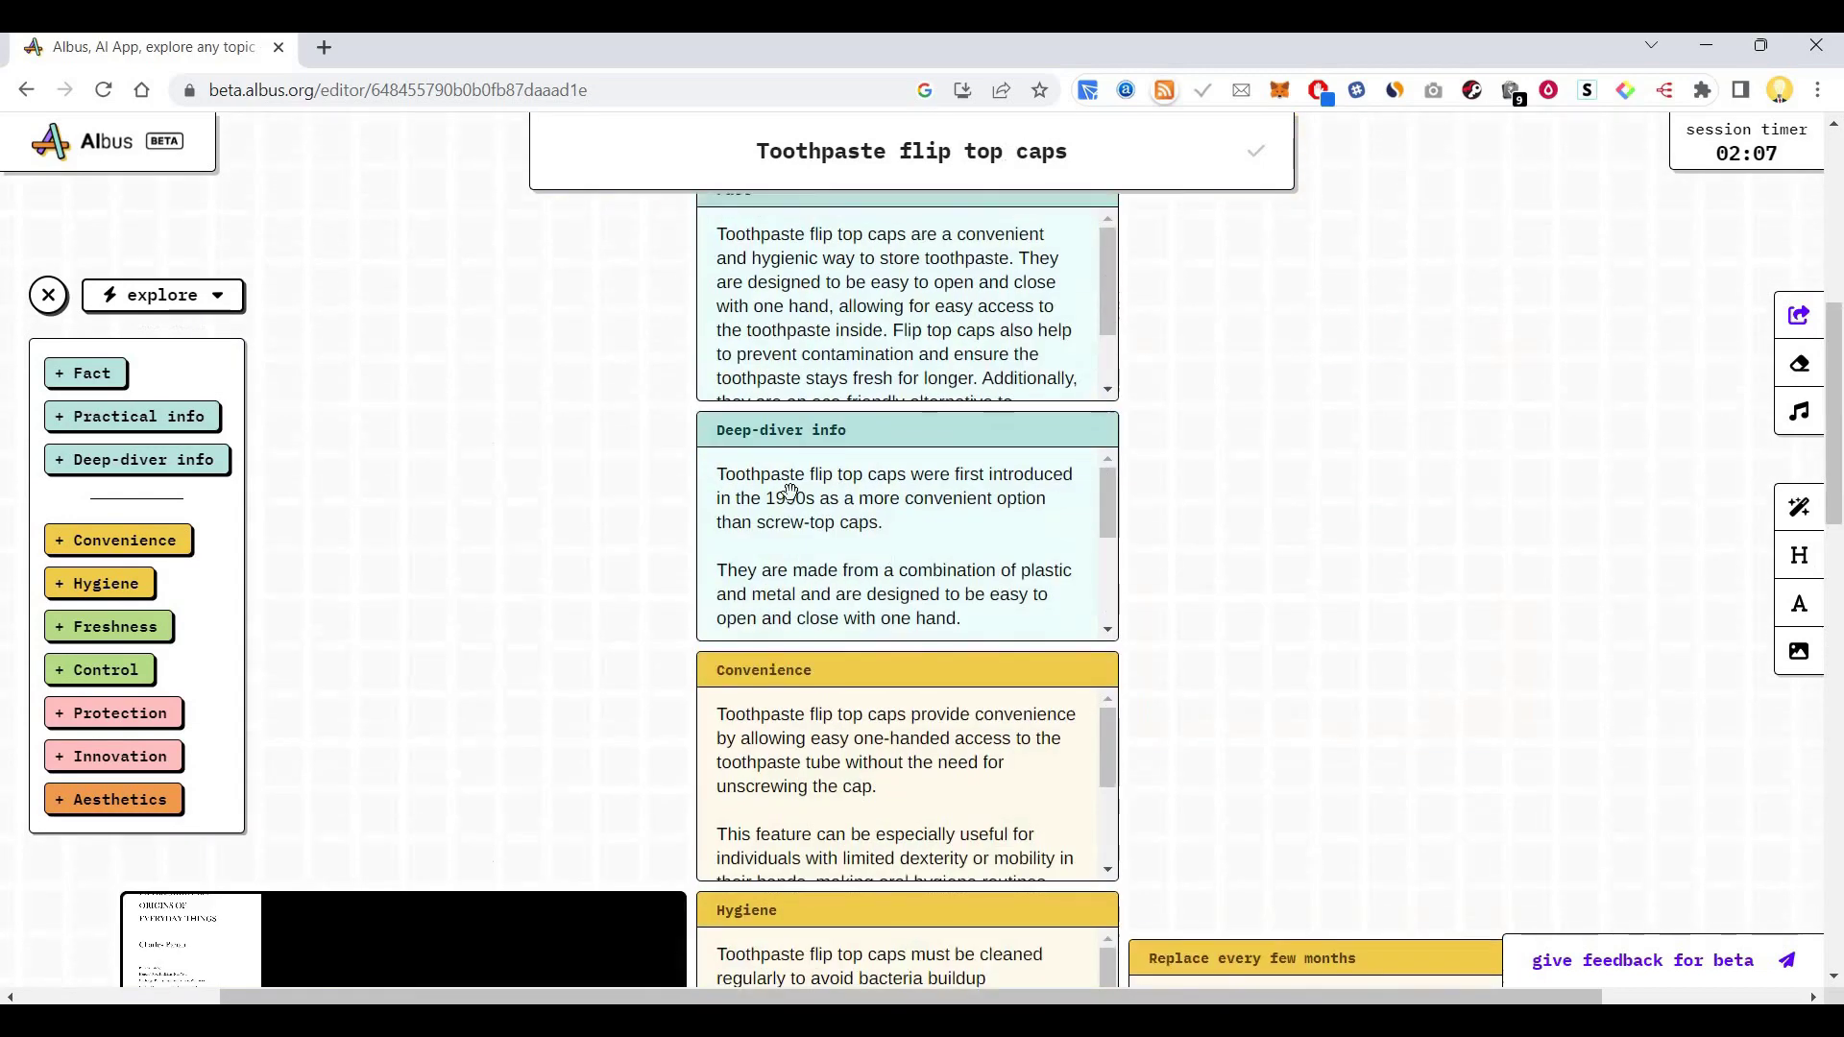
left_click(1799, 651)
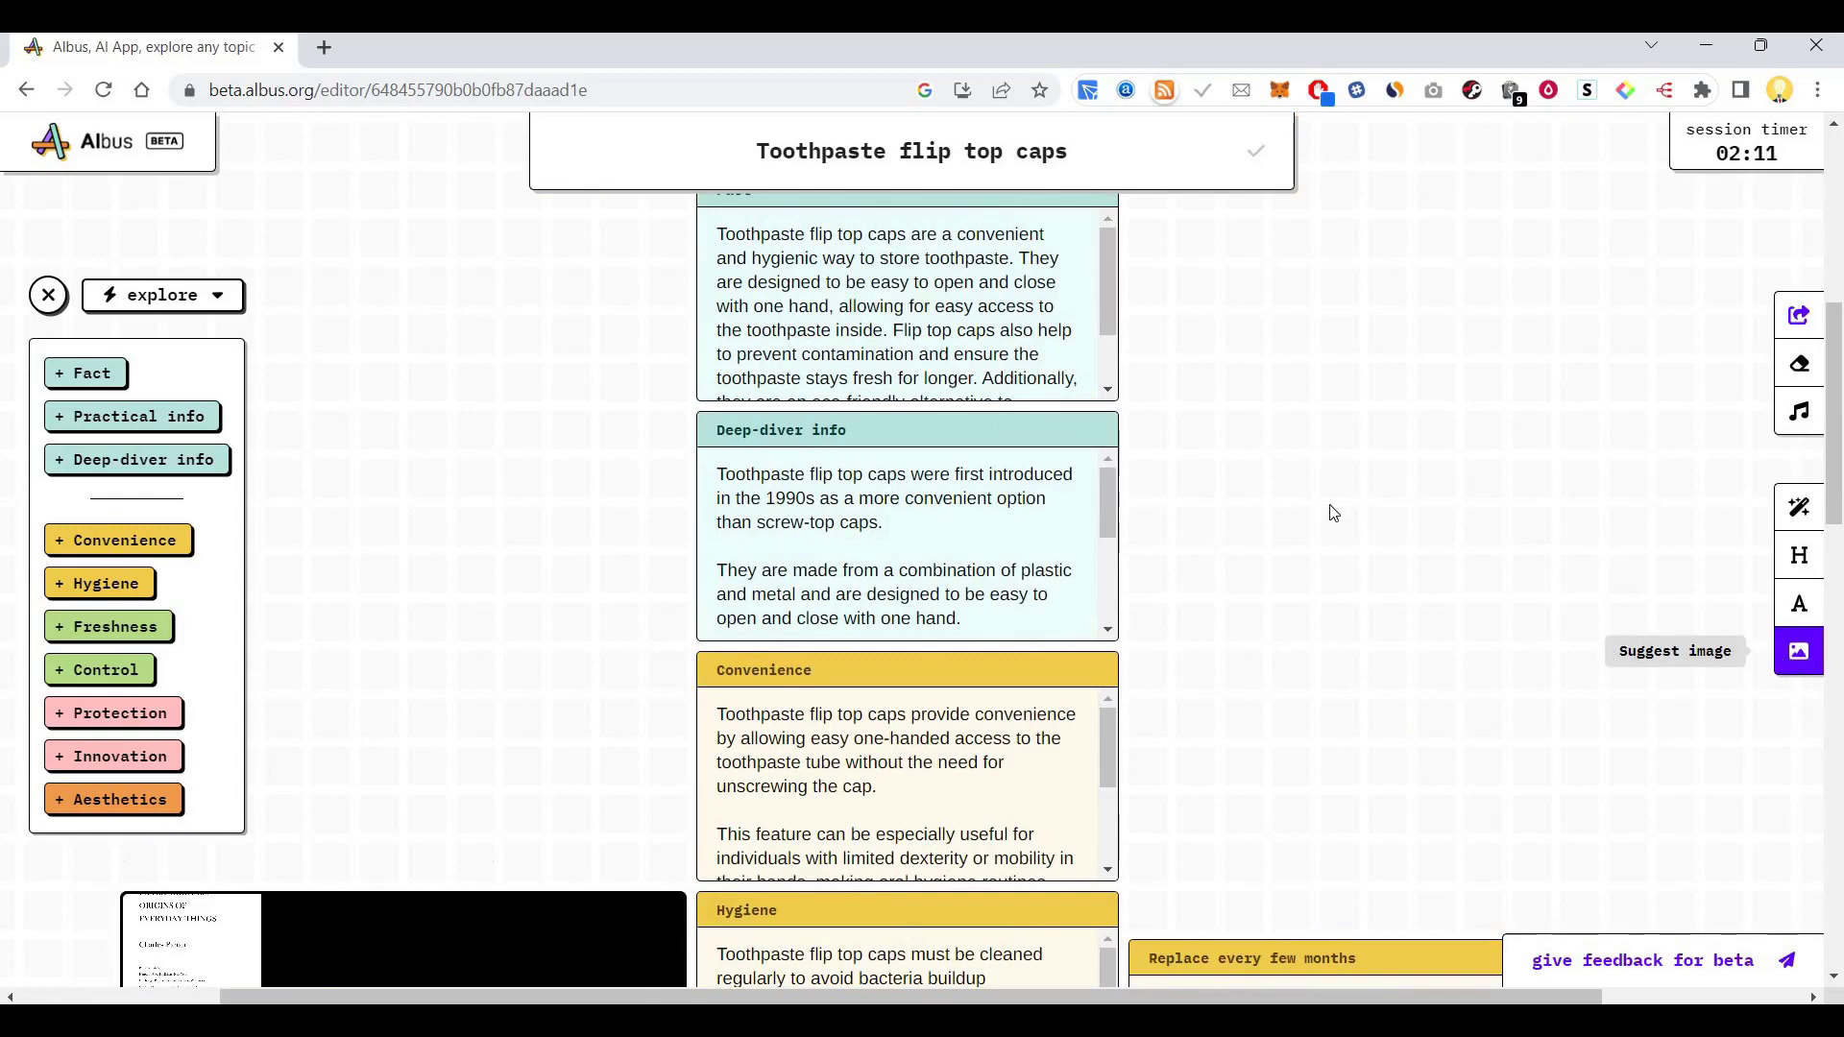